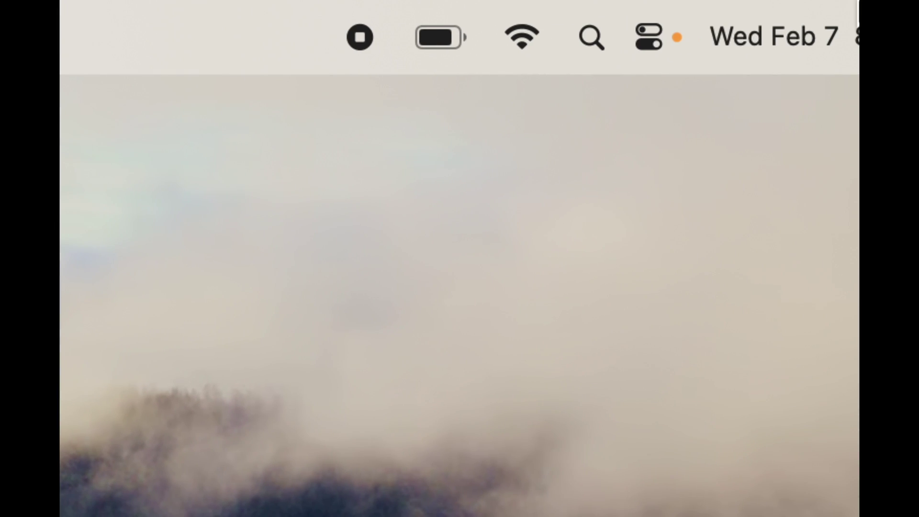
Step: Open Control Center to check the AirDrop status, and close it again
{"action": "left_click", "coordinate": [655, 39]}
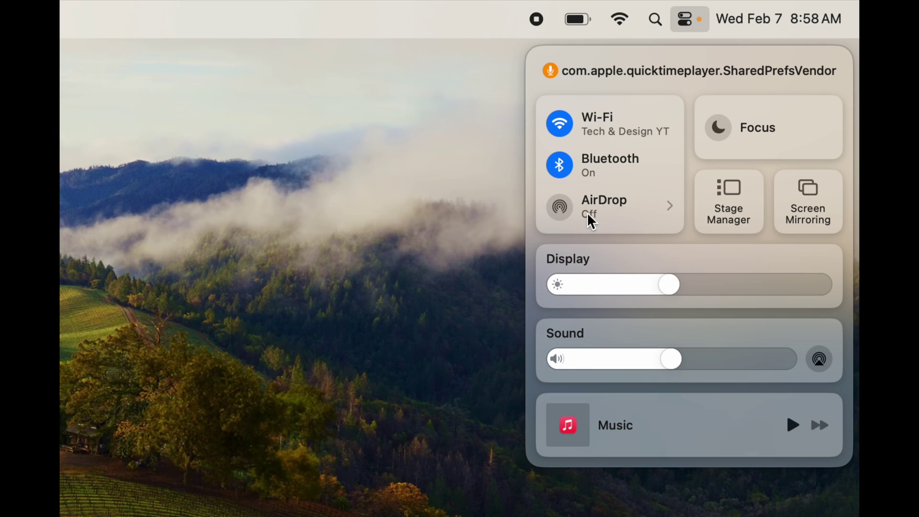
{"action": "left_click", "coordinate": [486, 209]}
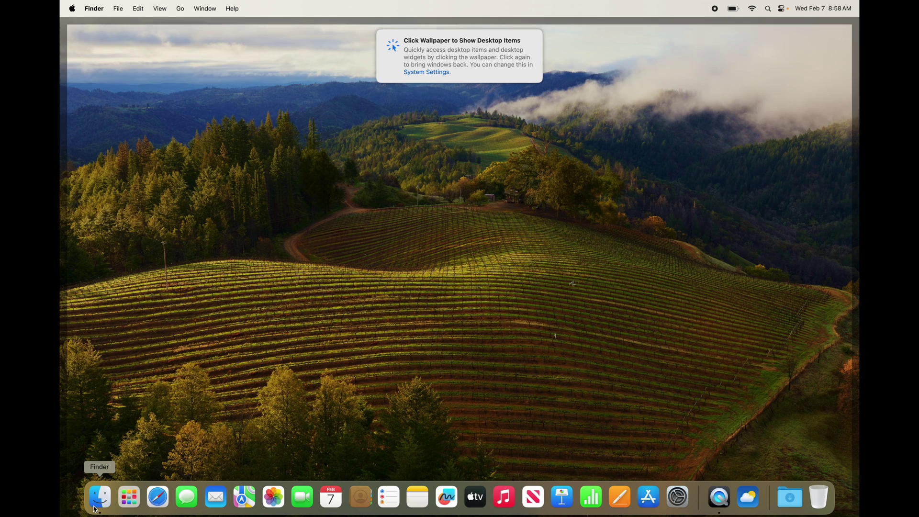
Step: View the AirDrop page in a new Finder window, move the window aside and close it
{"action": "left_click", "coordinate": [95, 509]}
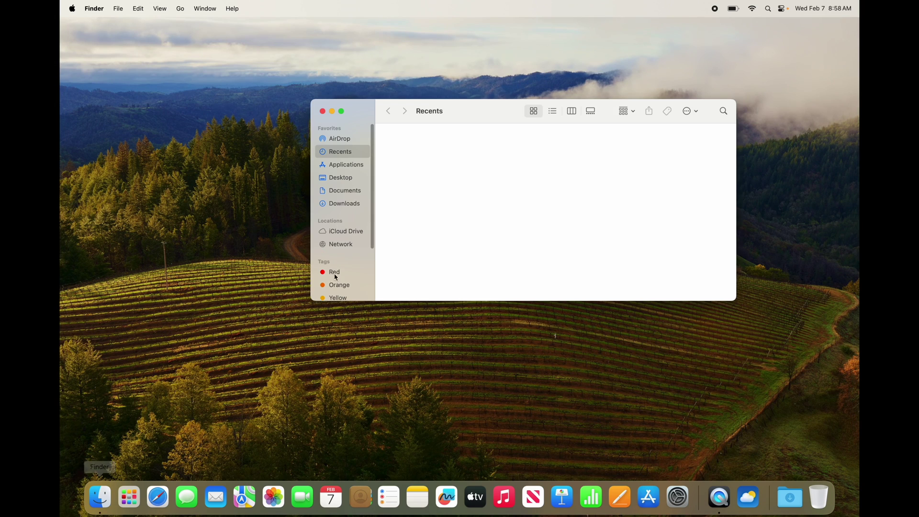
{"action": "left_click", "coordinate": [340, 139]}
{"action": "left_click_drag", "start_coordinate": [452, 119], "coordinate": [340, 117]}
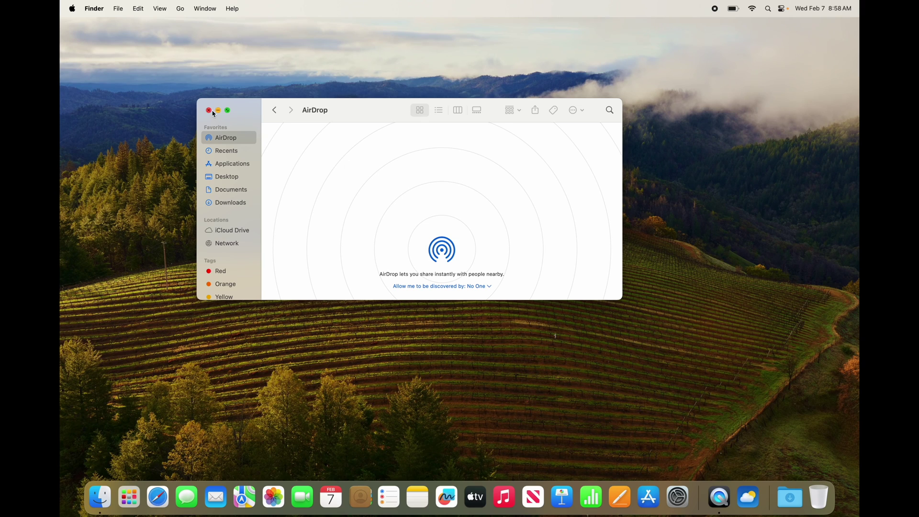
{"action": "left_click", "coordinate": [209, 110]}
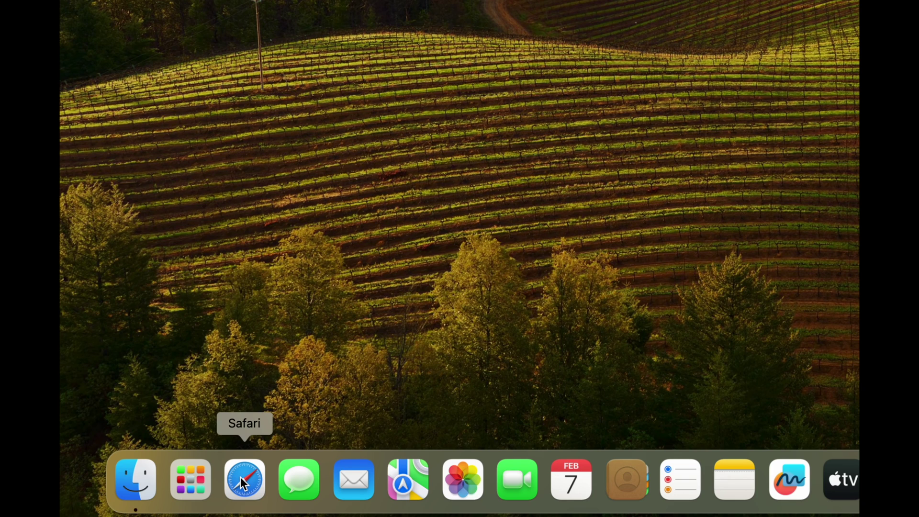
Step: Start adding a Google account in Mail, going as far as Google's sign-in page
{"action": "left_click", "coordinate": [348, 483]}
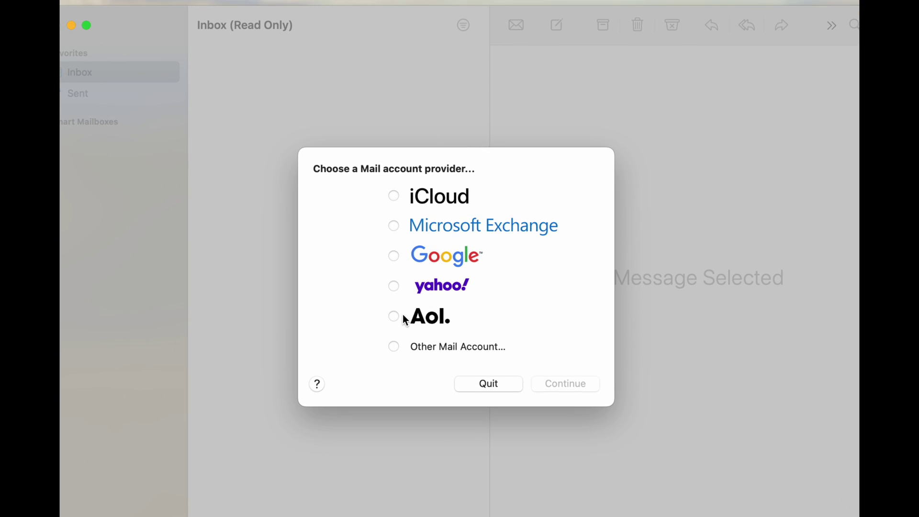
{"action": "left_click", "coordinate": [394, 257]}
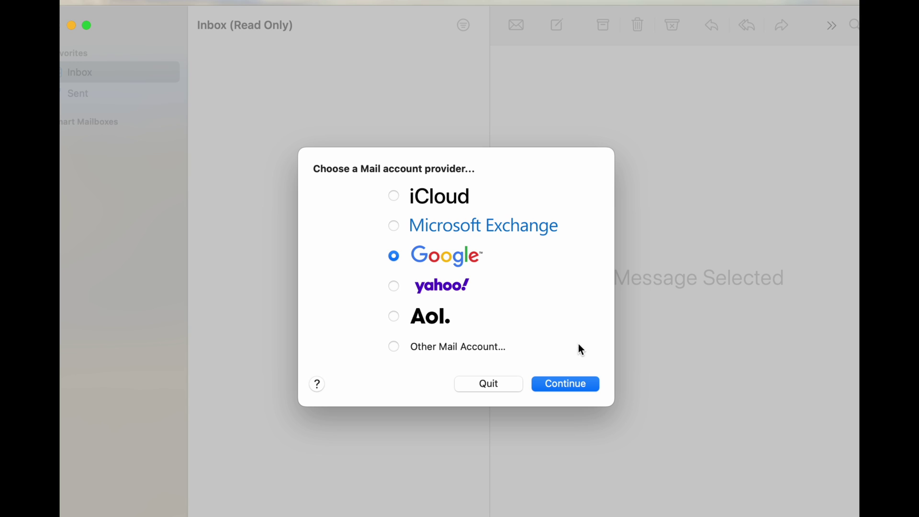
{"action": "left_click", "coordinate": [570, 386]}
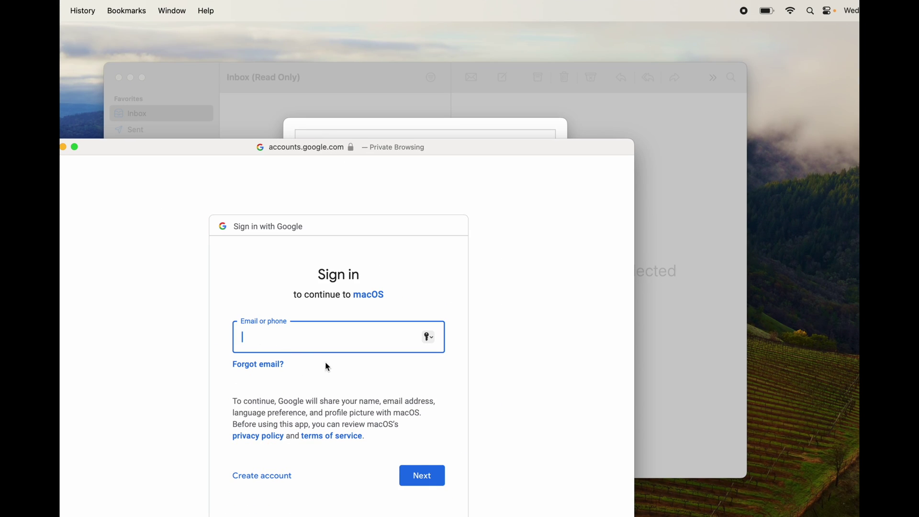
{"action": "left_click_drag", "start_coordinate": [171, 147], "coordinate": [294, 121]}
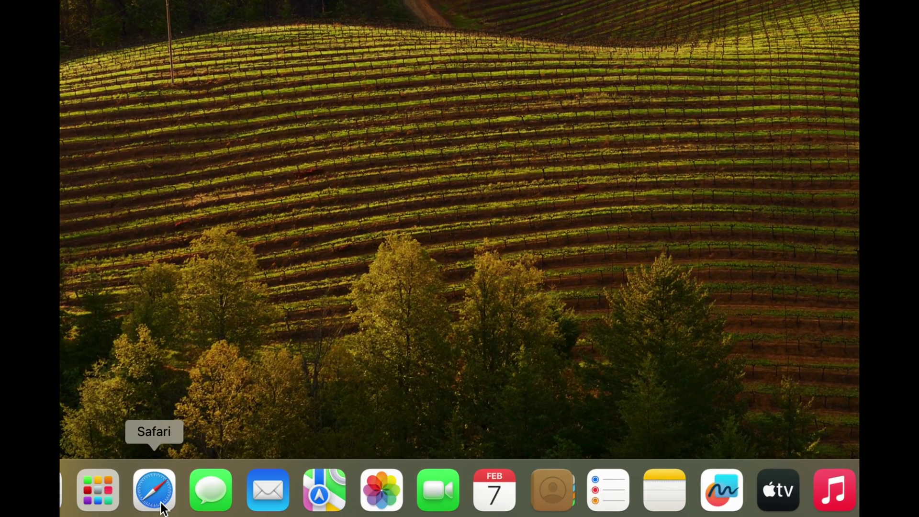
Step: Switch to Safari and search the web for "google chrome"
{"action": "left_click", "coordinate": [161, 503]}
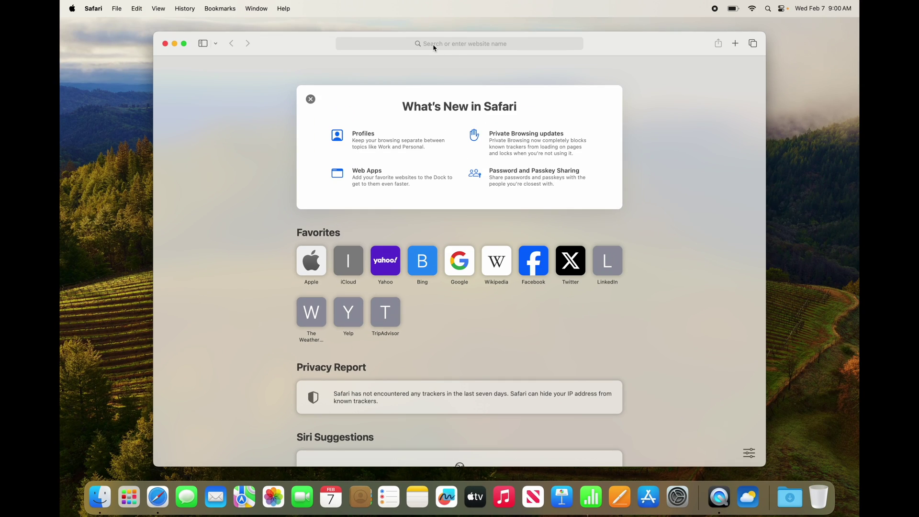
{"action": "left_click", "coordinate": [434, 45]}
{"action": "type", "text": "google crhome"}
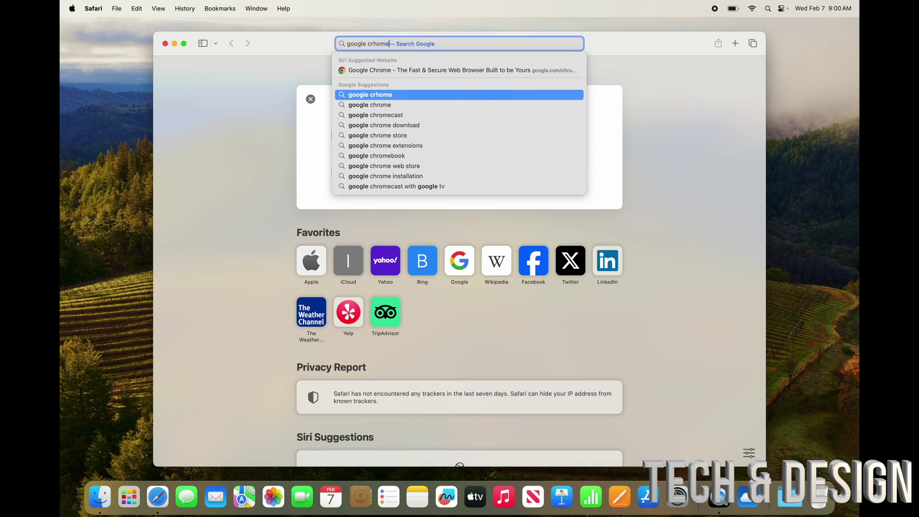
{"action": "key", "text": "BackSpace"}
{"action": "key", "text": "BackSpace"}
{"action": "key", "text": "BackSpace"}
{"action": "key", "text": "BackSpace"}
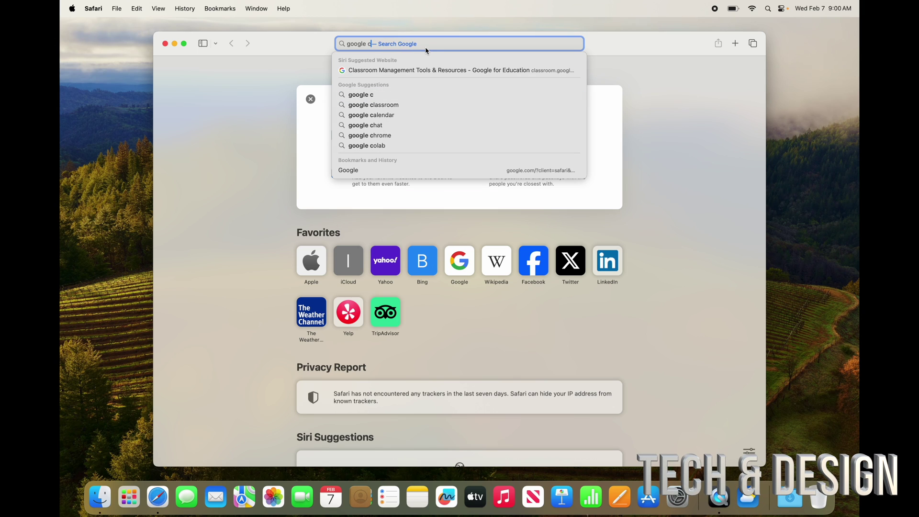
{"action": "type", "text": "hrome"}
{"action": "key", "text": "Return"}
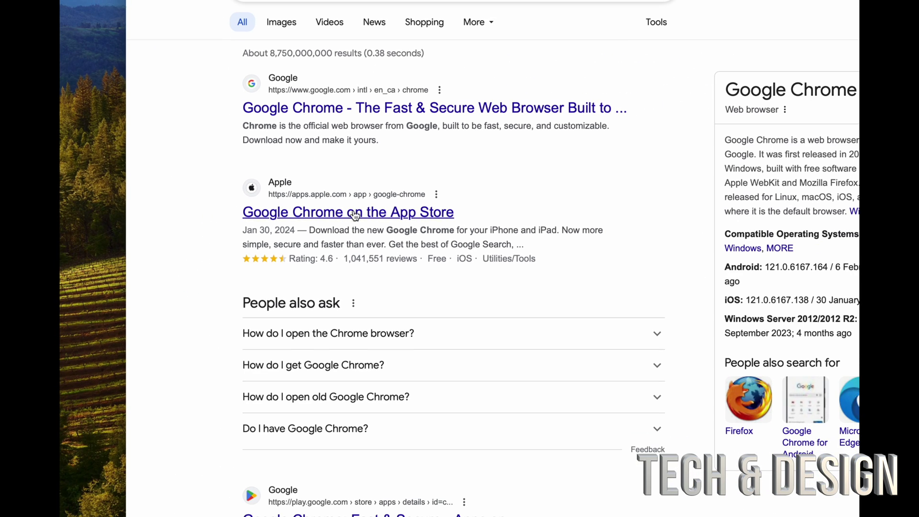
Step: Open Google's official Chrome page from the search results and check its full web address
{"action": "left_click", "coordinate": [440, 109]}
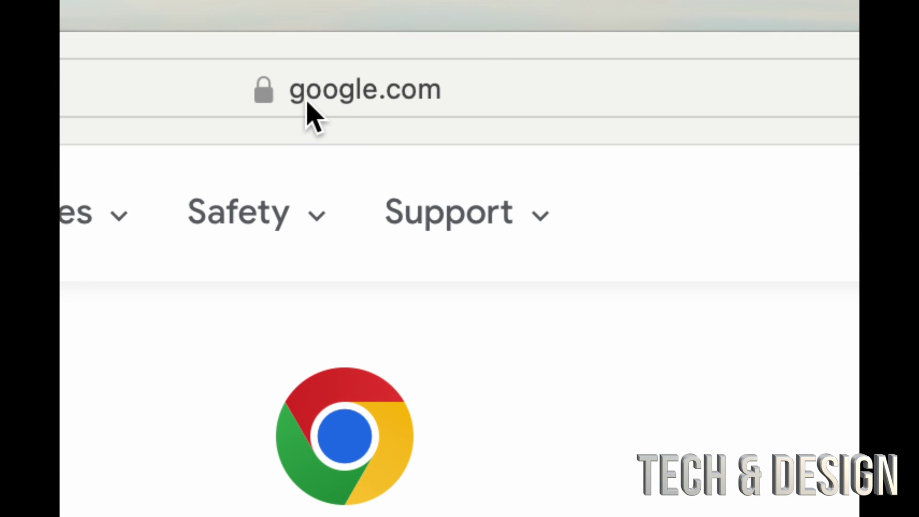
{"action": "left_click", "coordinate": [430, 91]}
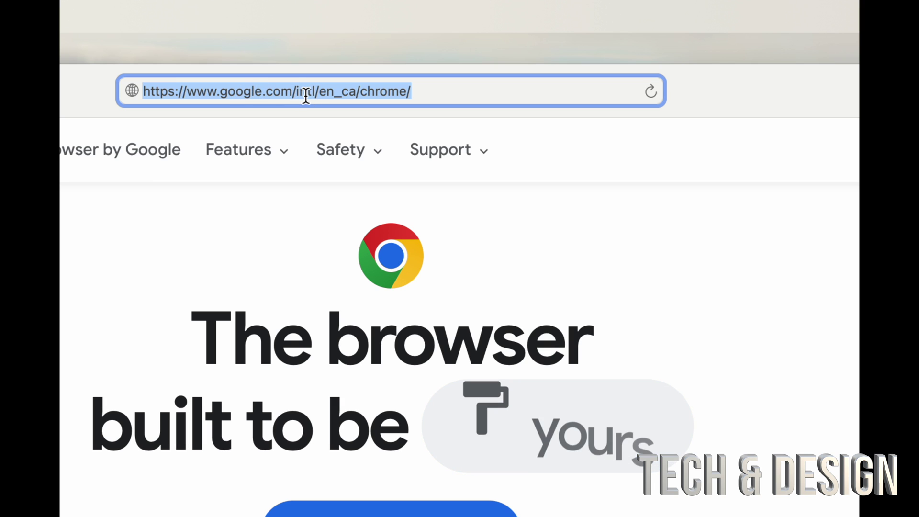
{"action": "left_click", "coordinate": [427, 153]}
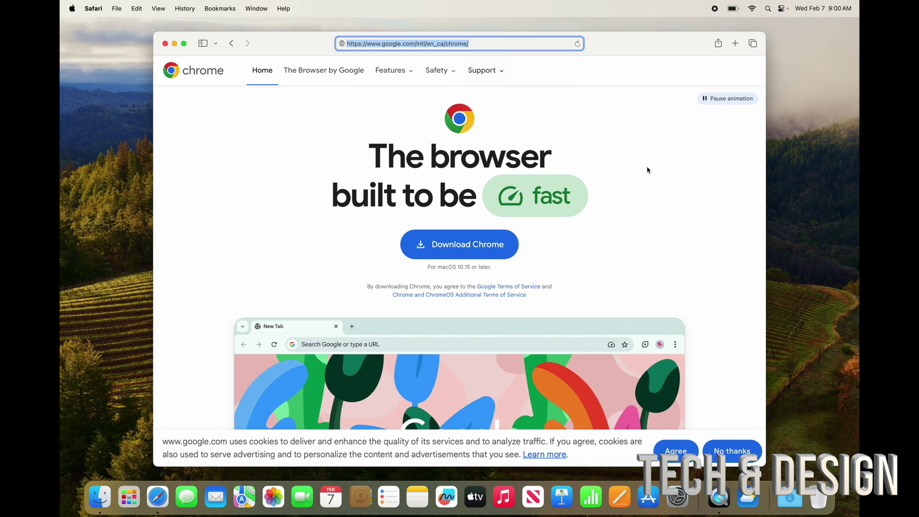
{"action": "left_click", "coordinate": [651, 172]}
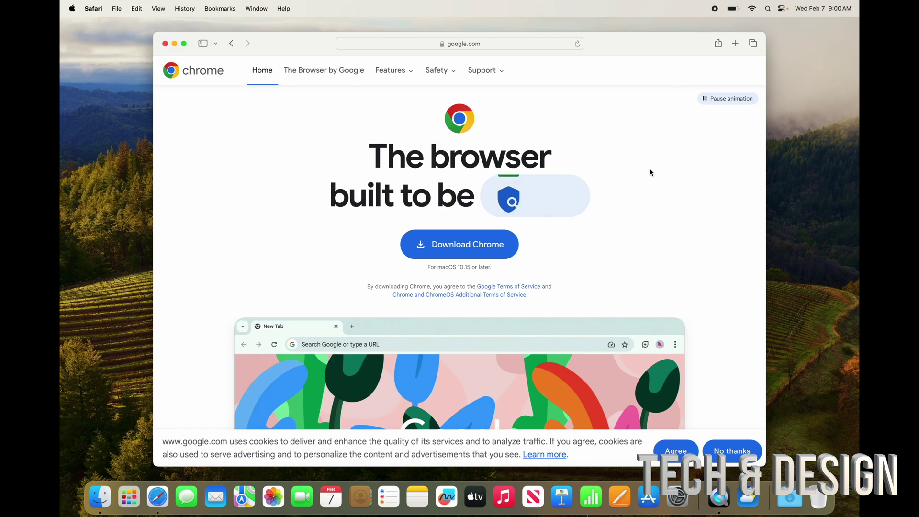
Step: Return to the Google Chrome search results, reposition the browser window, and quit Safari
{"action": "left_click", "coordinate": [232, 44]}
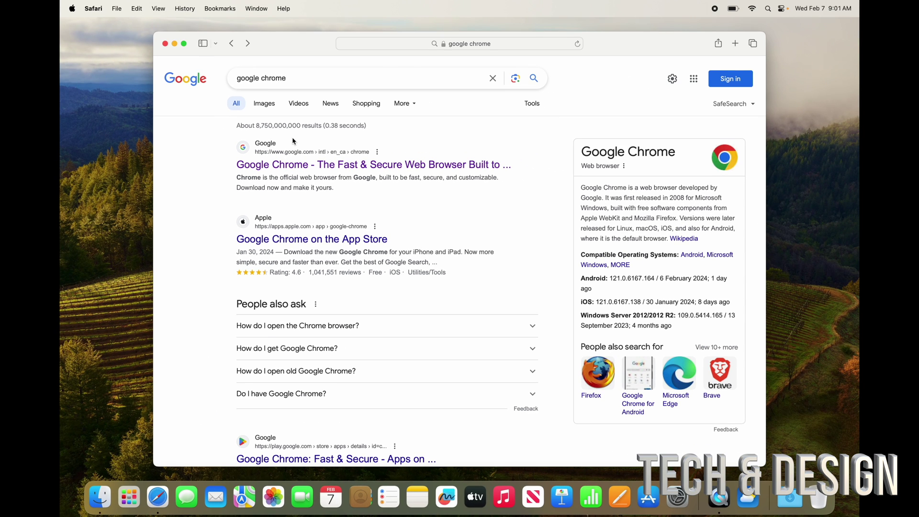
{"action": "left_click_drag", "start_coordinate": [311, 45], "coordinate": [350, 88]}
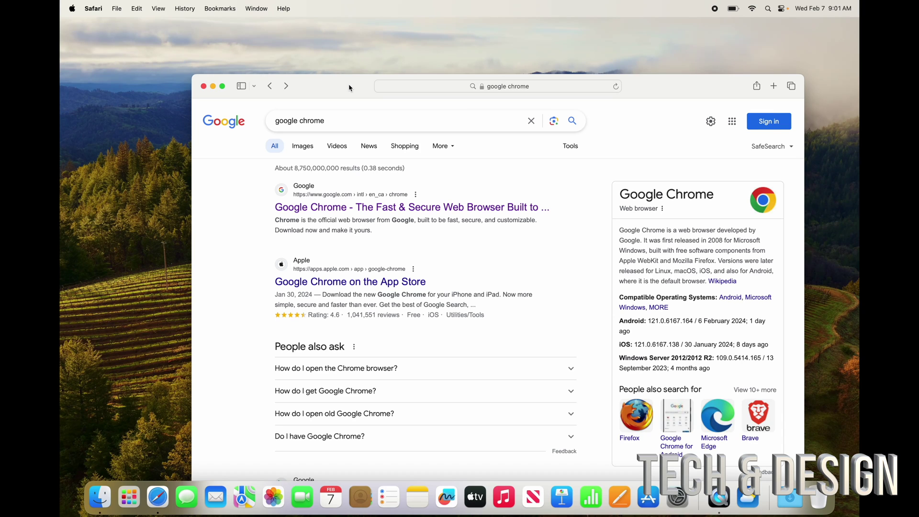
{"action": "left_click_drag", "start_coordinate": [348, 85], "coordinate": [273, 38]}
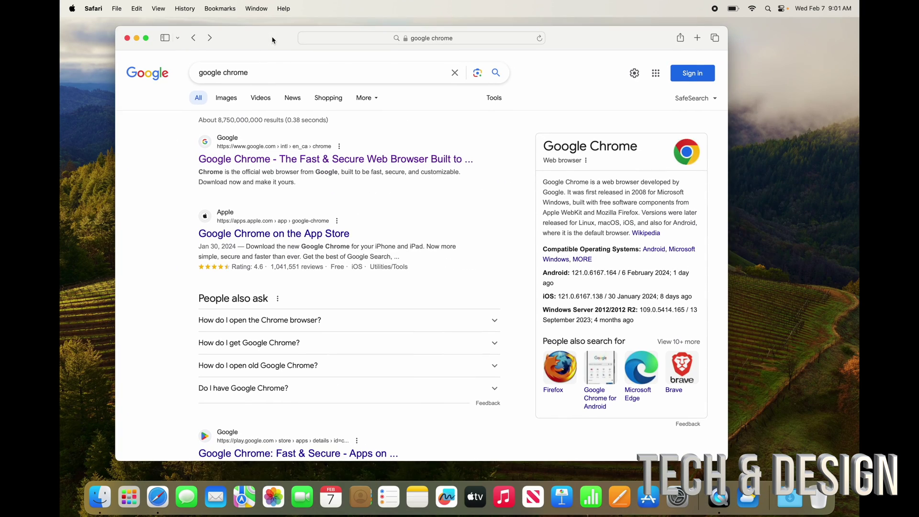
{"action": "left_click", "coordinate": [316, 69]}
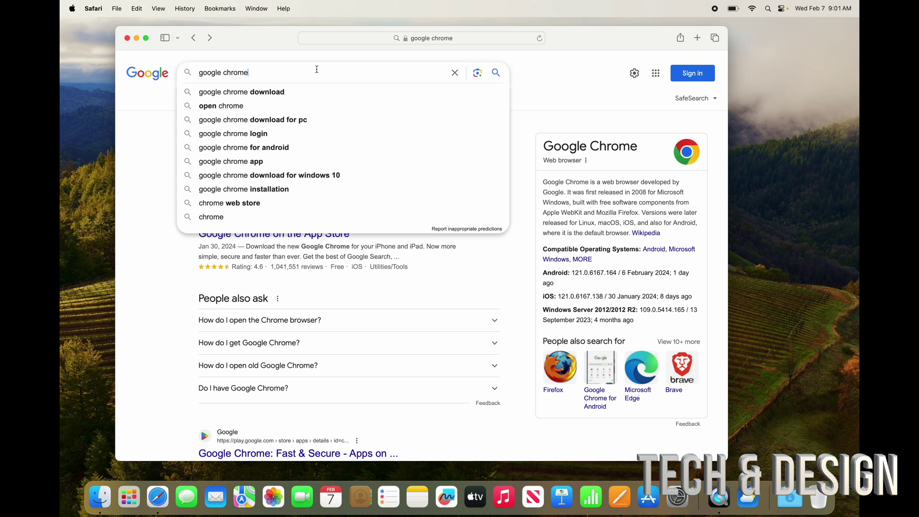
{"action": "key", "text": "super+q"}
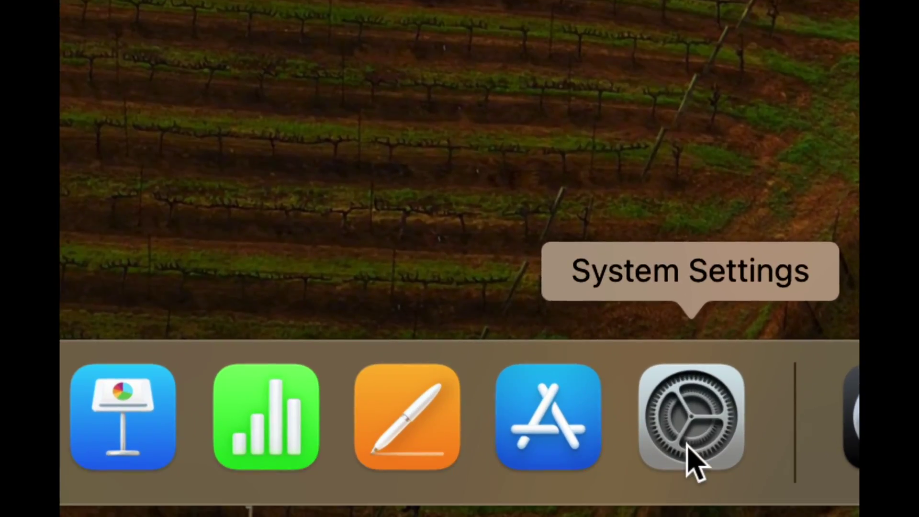
Step: Switch to System Settings, search for "dock" and open the Desktop & Dock settings
{"action": "left_click", "coordinate": [689, 448]}
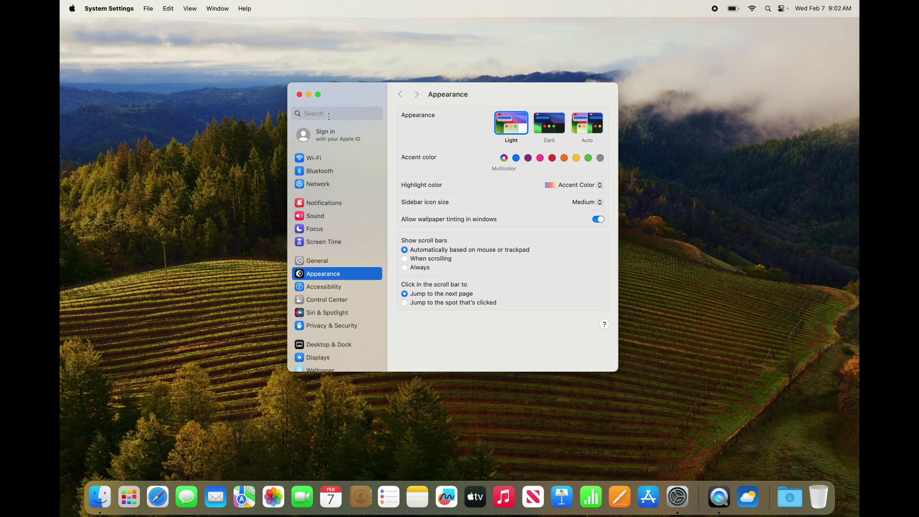
{"action": "left_click", "coordinate": [329, 114]}
{"action": "type", "text": "dock"}
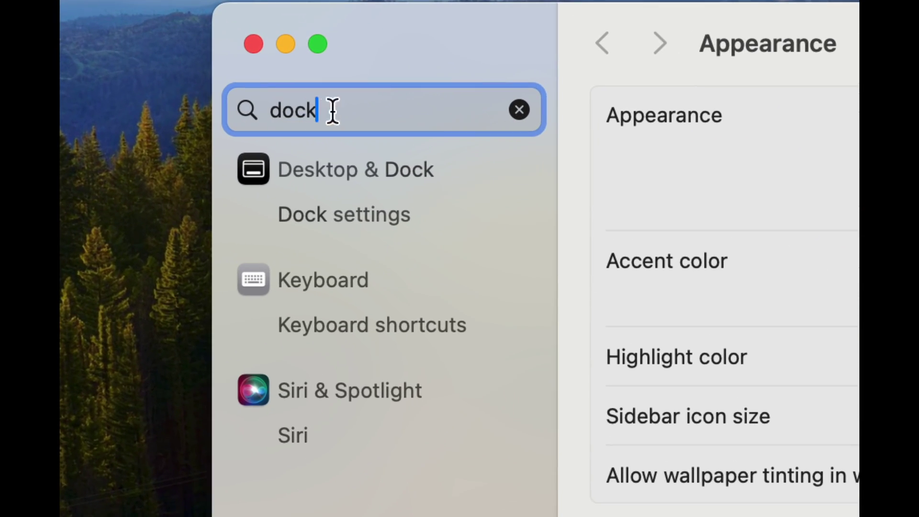
{"action": "left_click", "coordinate": [363, 170]}
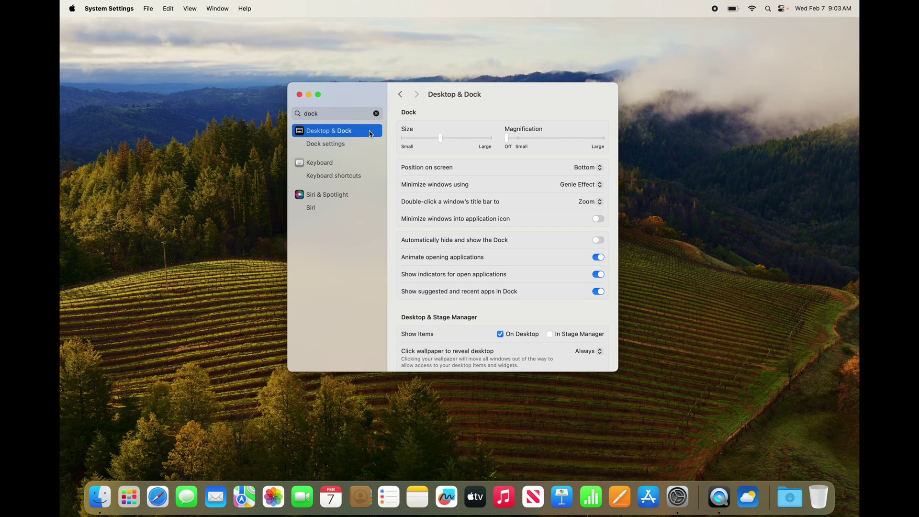
Step: Enlarge the Dock slightly, turn on medium magnification and automatic hiding, and close System Settings
{"action": "mouse_move", "coordinate": [441, 139]}
{"action": "left_mouse_down"}
{"action": "mouse_move", "coordinate": [493, 142]}
{"action": "mouse_move", "coordinate": [400, 139]}
{"action": "mouse_move", "coordinate": [459, 138]}
{"action": "mouse_move", "coordinate": [404, 138]}
{"action": "mouse_move", "coordinate": [438, 142]}
{"action": "mouse_move", "coordinate": [394, 152]}
{"action": "mouse_move", "coordinate": [447, 144]}
{"action": "left_mouse_up"}
{"action": "left_click_drag", "start_coordinate": [508, 142], "coordinate": [521, 141]}
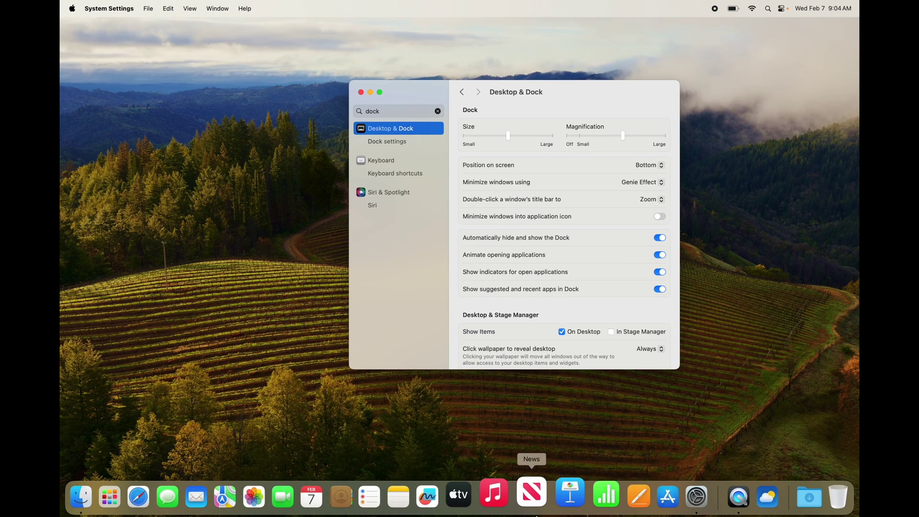
{"action": "left_click", "coordinate": [362, 92]}
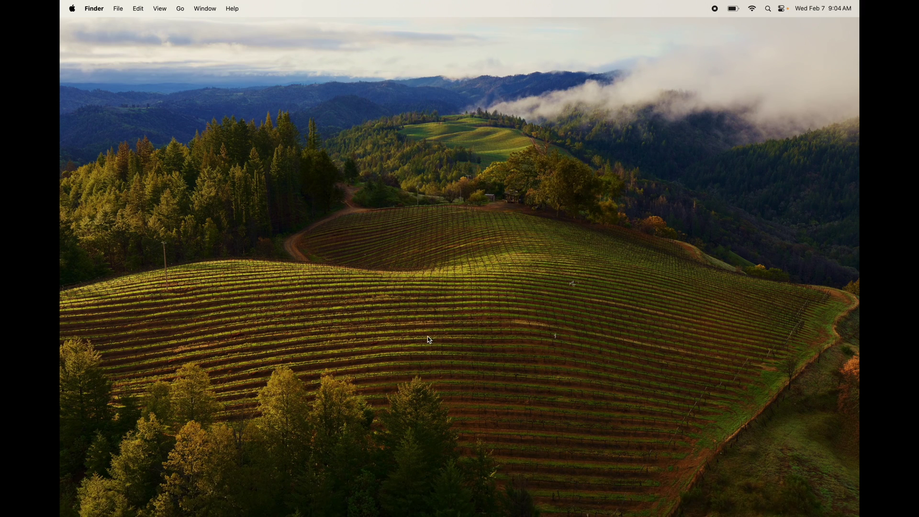
Step: Reveal the hidden Dock and remove News from it
{"action": "mouse_move", "coordinate": [429, 510]}
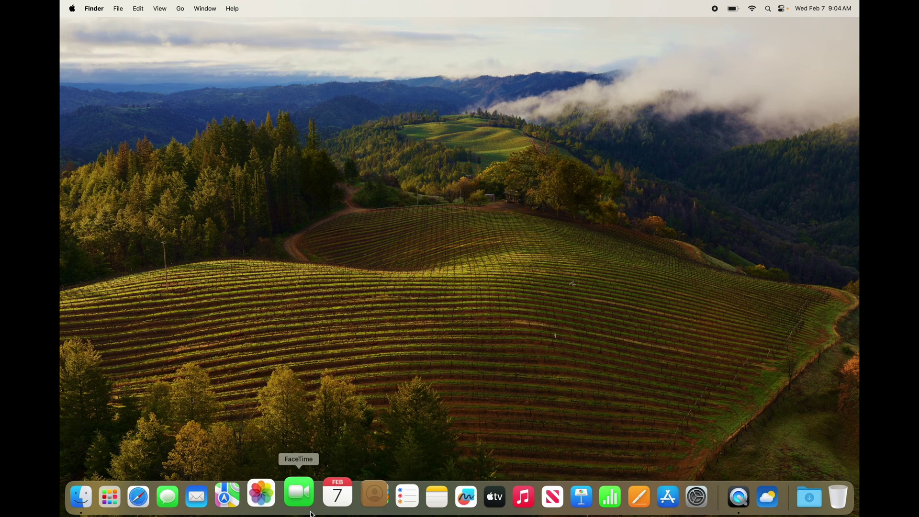
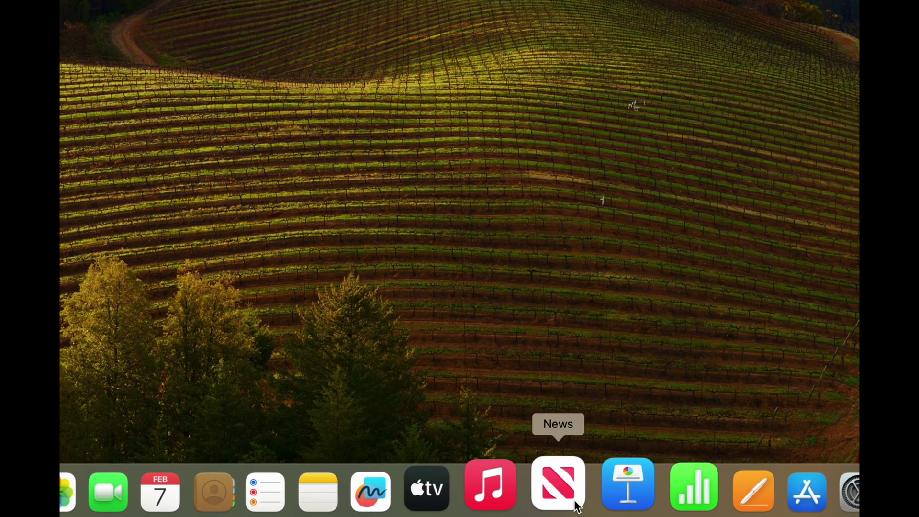
{"action": "left_click", "coordinate": [577, 506]}
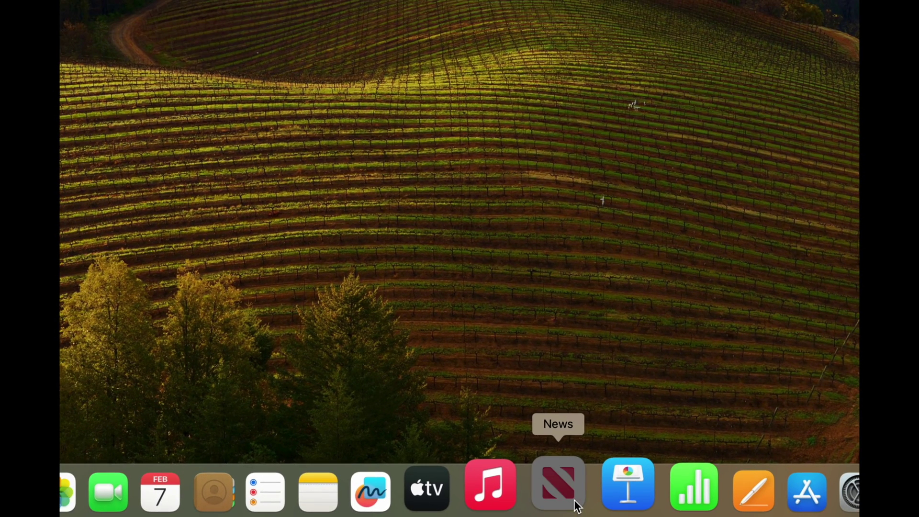
{"action": "left_click_drag", "start_coordinate": [576, 506], "coordinate": [544, 248]}
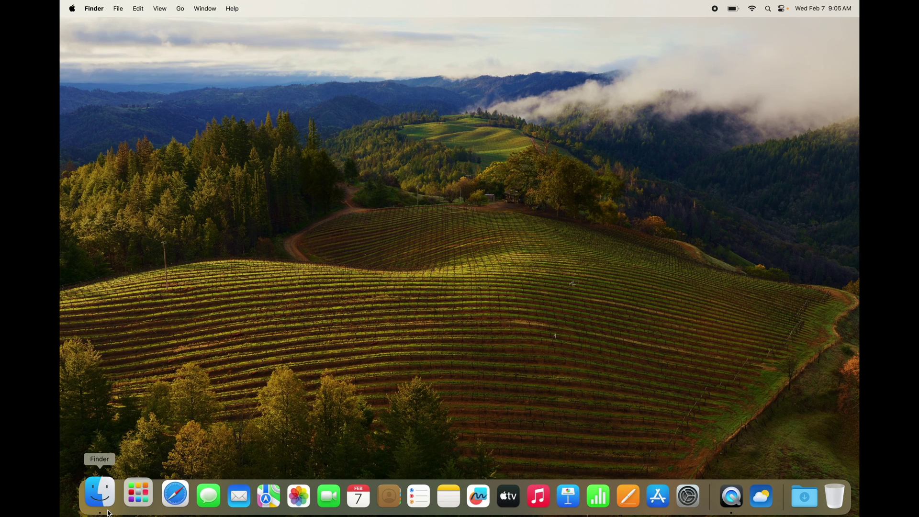
Step: Open the Applications folder in Finder, enlarge the window, and look through the installed apps
{"action": "left_click", "coordinate": [109, 511]}
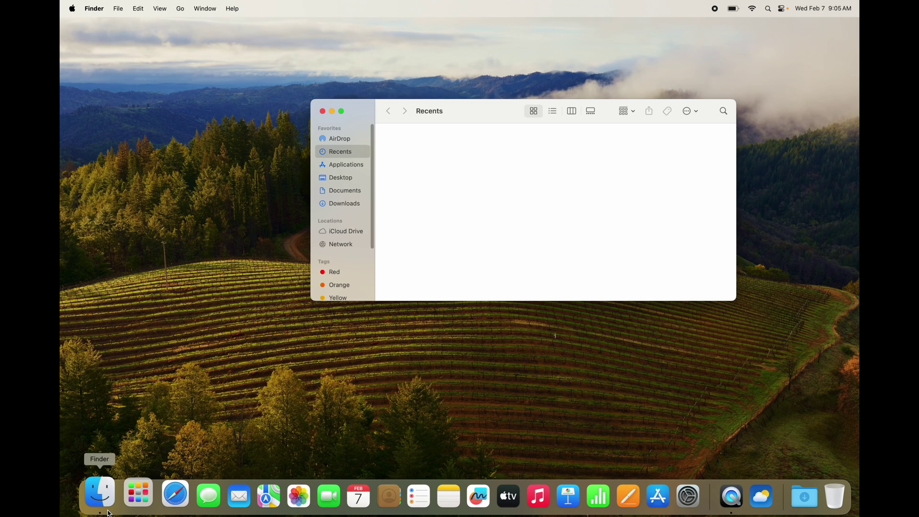
{"action": "left_click", "coordinate": [352, 163]}
{"action": "left_click_drag", "start_coordinate": [469, 111], "coordinate": [408, 90]}
{"action": "scroll", "coordinate": [499, 152], "scroll_direction": "down", "scroll_amount": 10}
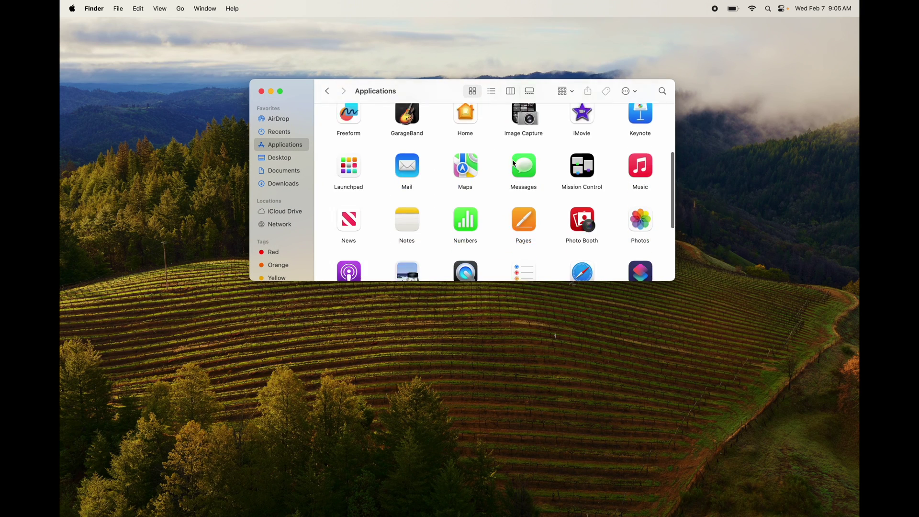
{"action": "scroll", "coordinate": [512, 159], "scroll_direction": "up", "scroll_amount": 3}
{"action": "scroll", "coordinate": [513, 163], "scroll_direction": "up", "scroll_amount": 5}
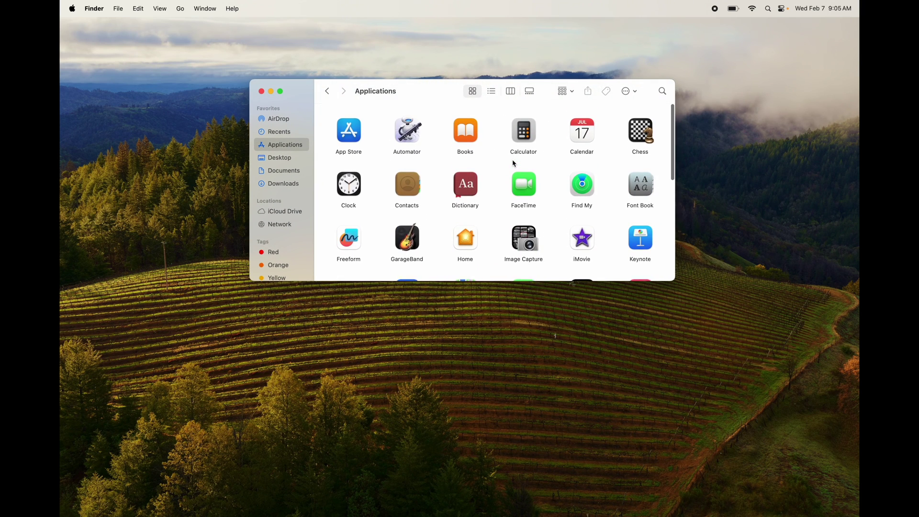
{"action": "left_click_drag", "start_coordinate": [674, 281], "coordinate": [817, 361]}
{"action": "scroll", "coordinate": [660, 293], "scroll_direction": "down", "scroll_amount": 3}
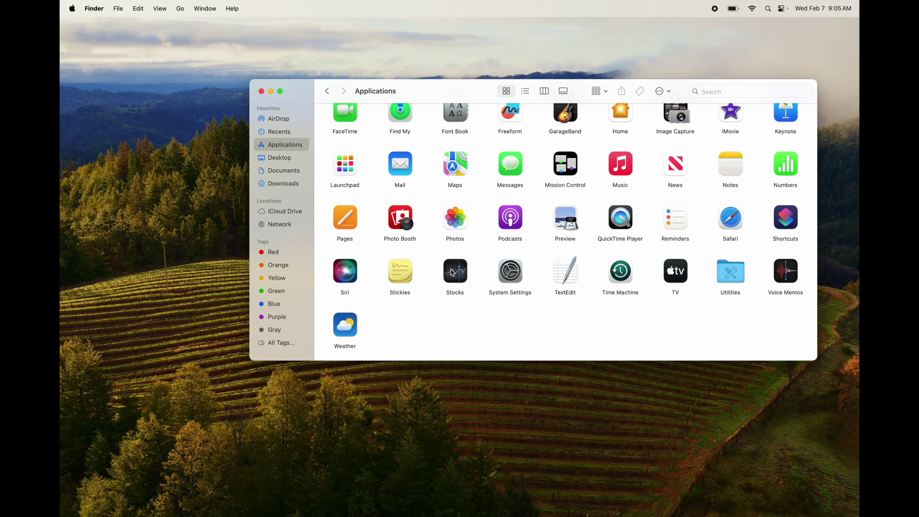
Step: Add Weather and Voice Memos from the Applications folder to the Dock, and close the Finder window
{"action": "left_click_drag", "start_coordinate": [344, 325], "coordinate": [474, 495]}
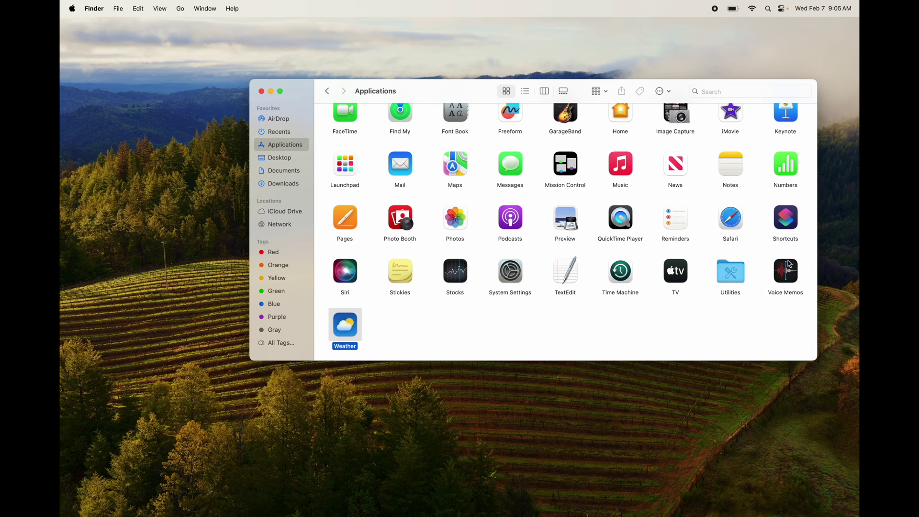
{"action": "left_click_drag", "start_coordinate": [785, 271], "coordinate": [507, 487]}
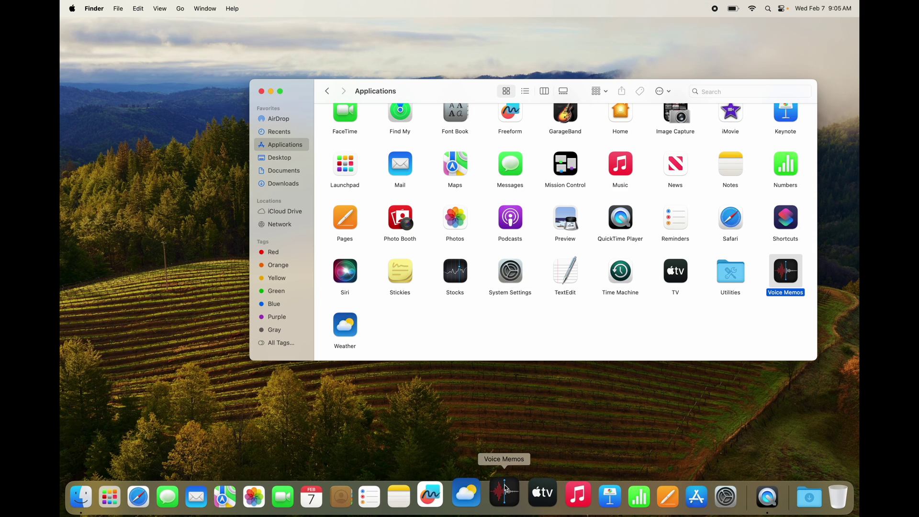
{"action": "left_click", "coordinate": [261, 92]}
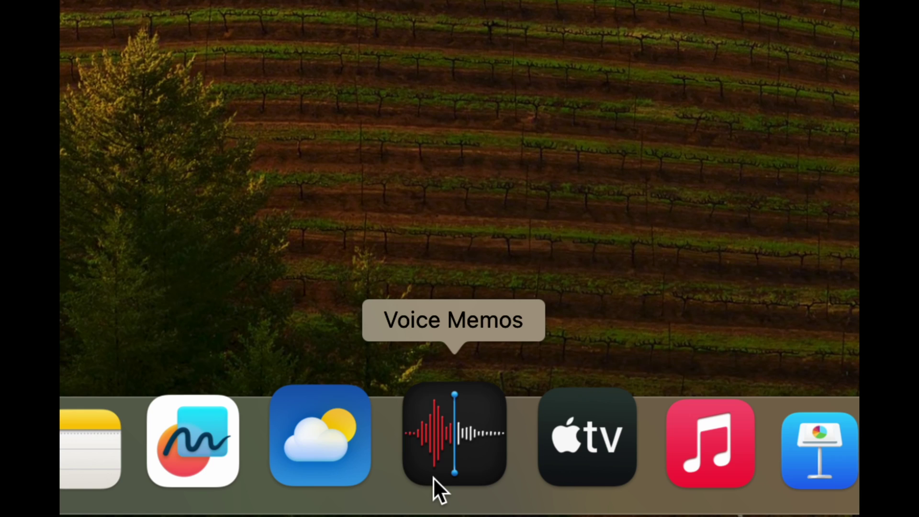
Step: Remove Voice Memos, Reminders and Freeform from the Dock
{"action": "left_click_drag", "start_coordinate": [432, 477], "coordinate": [245, 177]}
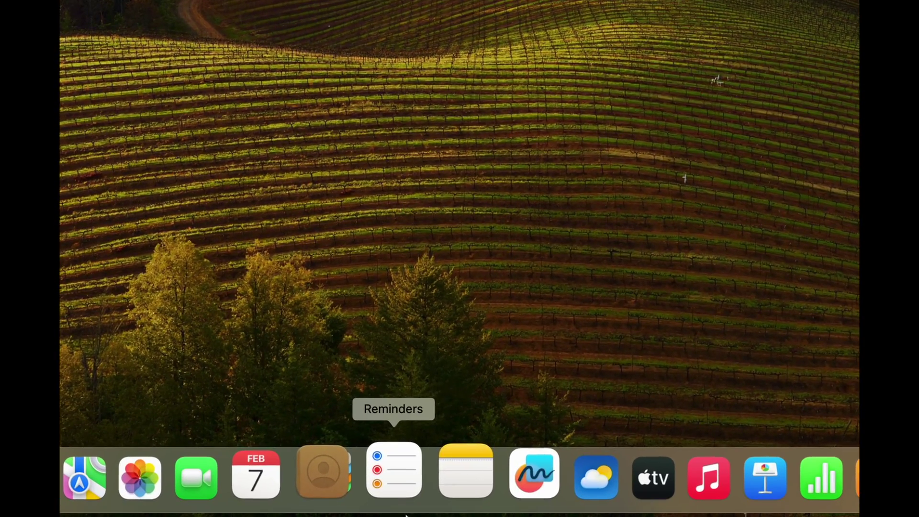
{"action": "left_click_drag", "start_coordinate": [396, 499], "coordinate": [424, 273]}
{"action": "left_click_drag", "start_coordinate": [463, 500], "coordinate": [470, 280]}
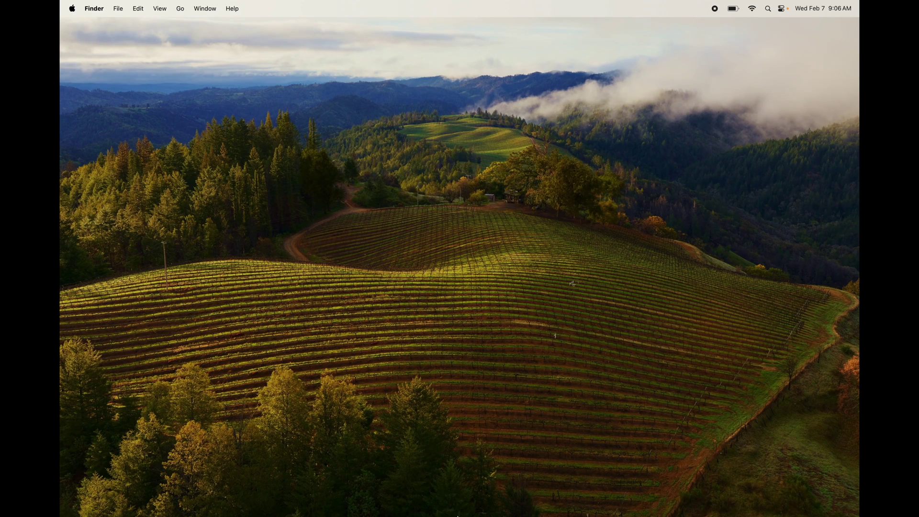
{"action": "mouse_move", "coordinate": [466, 516]}
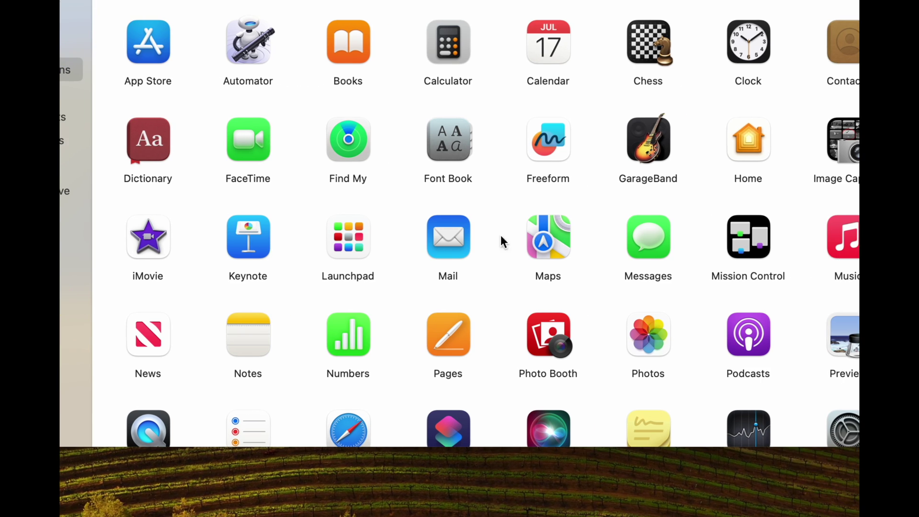
{"action": "left_click", "coordinate": [265, 244]}
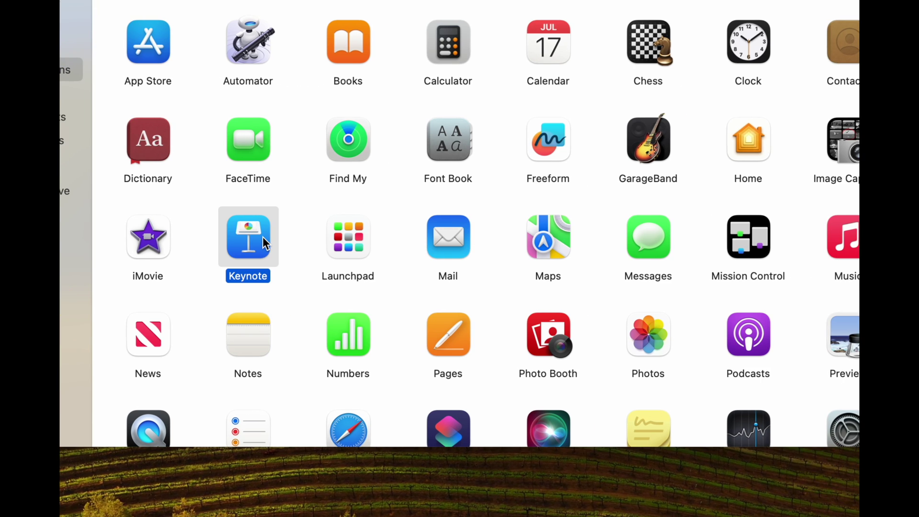
{"action": "right_click", "coordinate": [265, 244]}
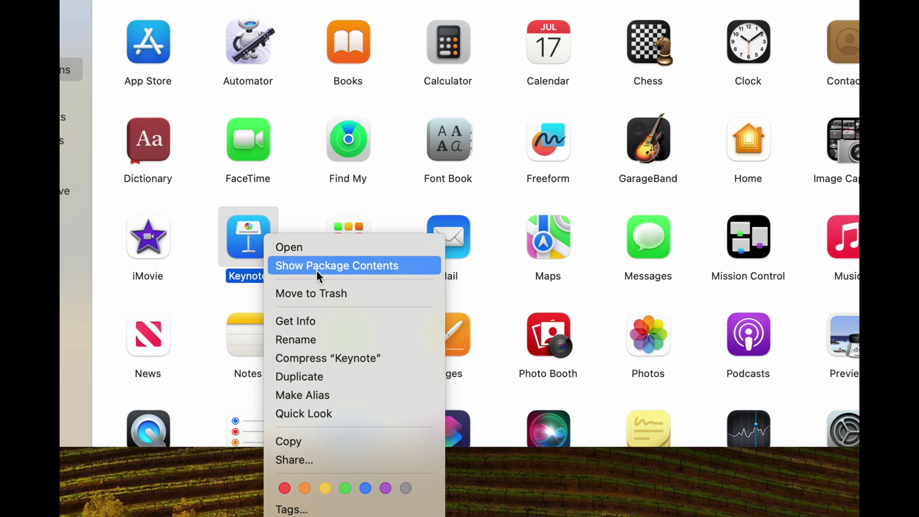
{"action": "left_click", "coordinate": [333, 300]}
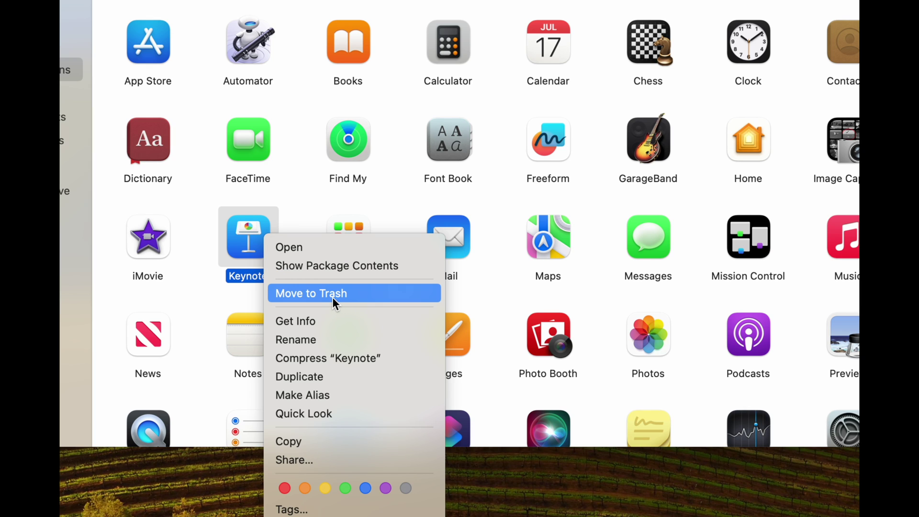
{"action": "left_click", "coordinate": [294, 213]}
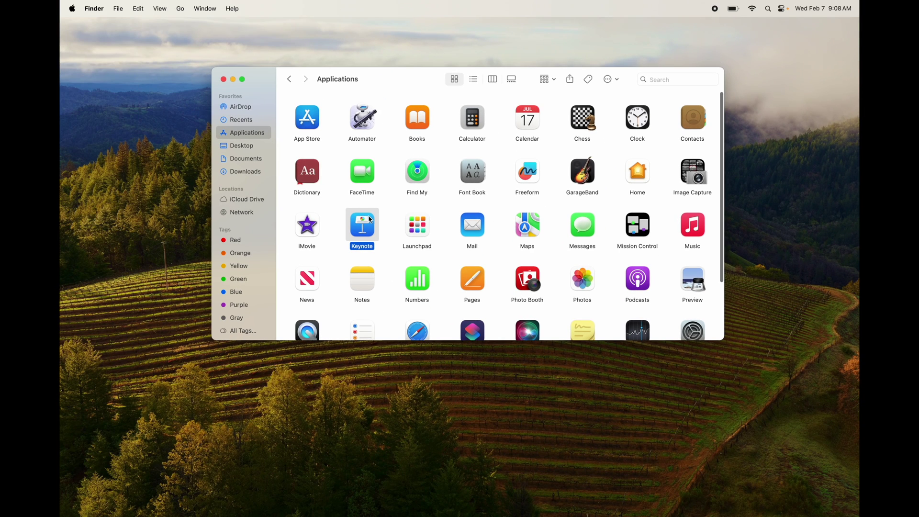
Step: Move Keynote from the Applications folder to the Trash, authorizing it with the account password
{"action": "left_click_drag", "start_coordinate": [270, 225], "coordinate": [812, 493]}
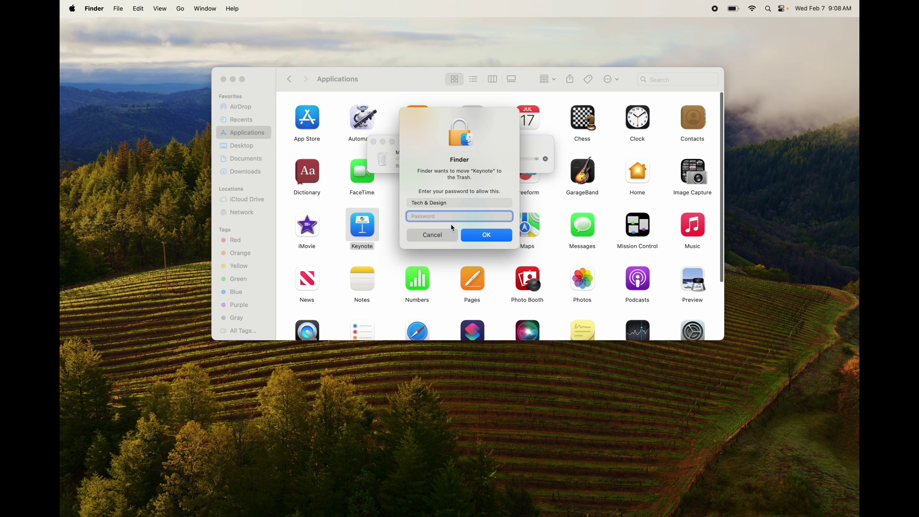
{"action": "type", "text": "••••"}
{"action": "left_click", "coordinate": [484, 235]}
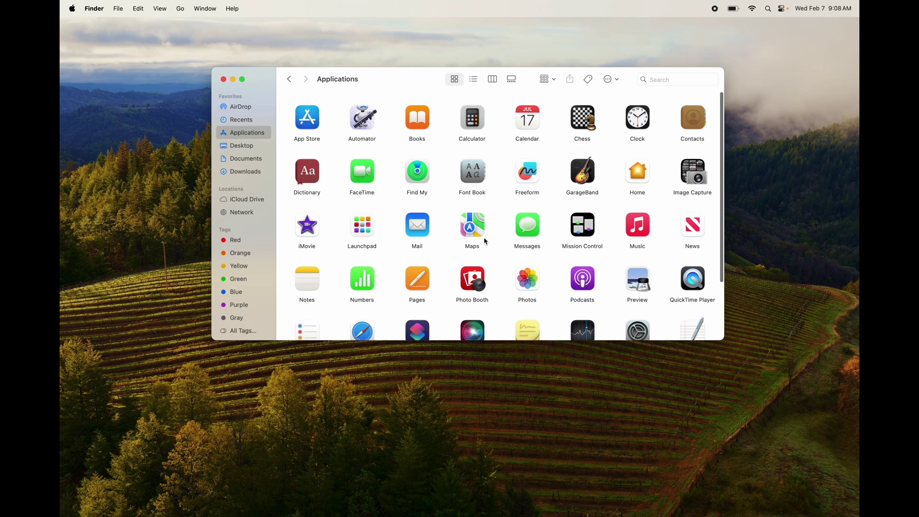
Step: Empty the Trash to permanently erase Keynote
{"action": "mouse_move", "coordinate": [524, 509]}
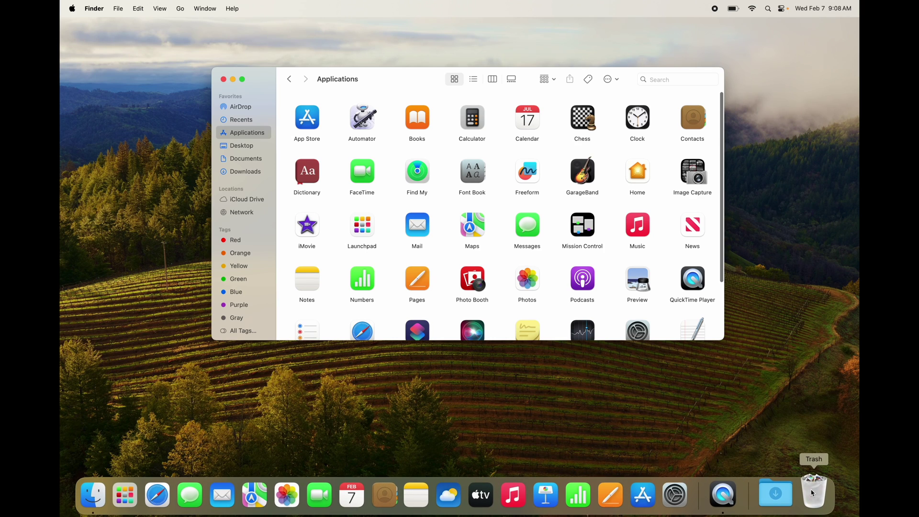
{"action": "right_click", "coordinate": [811, 493]}
{"action": "left_click", "coordinate": [819, 453]}
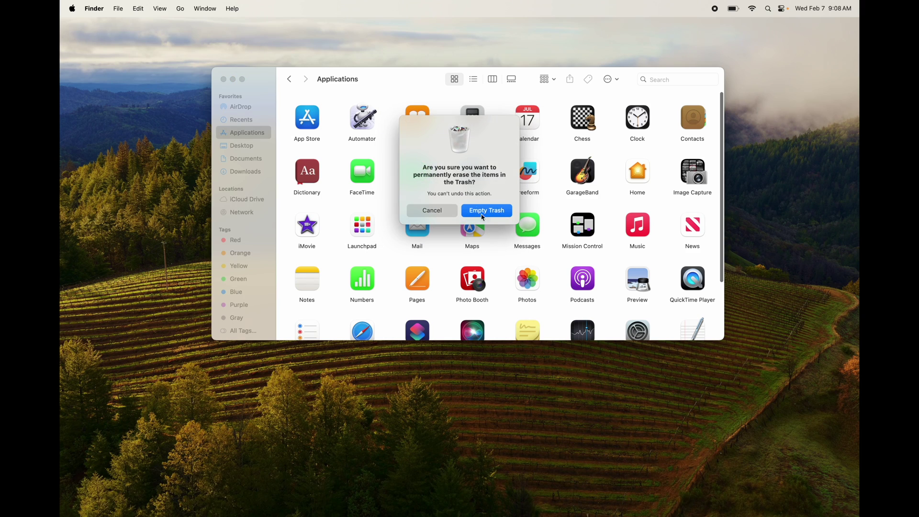
{"action": "left_click", "coordinate": [479, 211]}
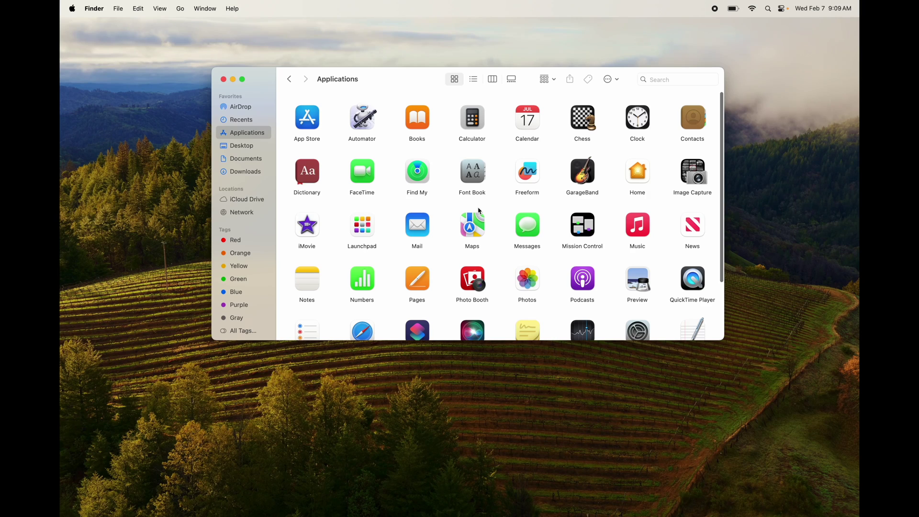
Step: Find Pages in the Applications folder and move it to the Trash, entering the account password to allow it
{"action": "scroll", "coordinate": [478, 211], "scroll_direction": "down", "scroll_amount": 3}
{"action": "scroll", "coordinate": [478, 210], "scroll_direction": "up", "scroll_amount": 3}
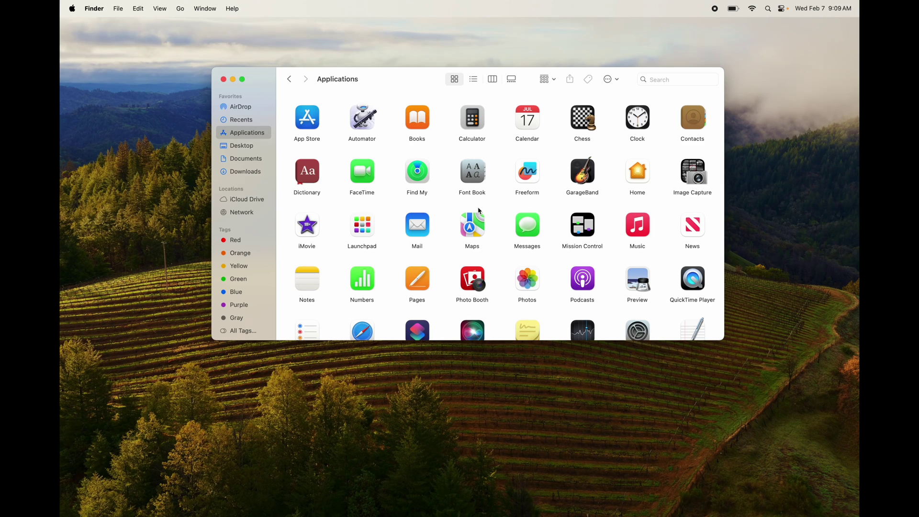
{"action": "scroll", "coordinate": [478, 211], "scroll_direction": "down", "scroll_amount": 3}
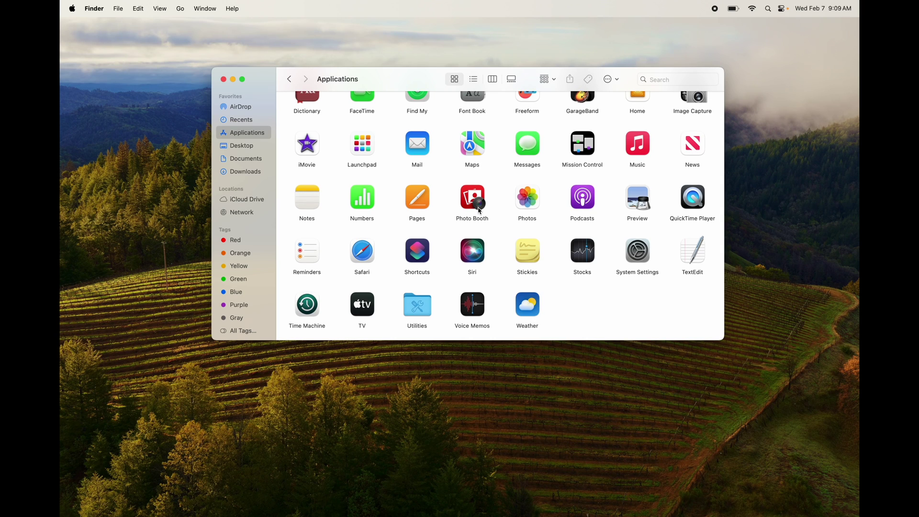
{"action": "left_click", "coordinate": [417, 197]}
{"action": "mouse_move", "coordinate": [813, 497]}
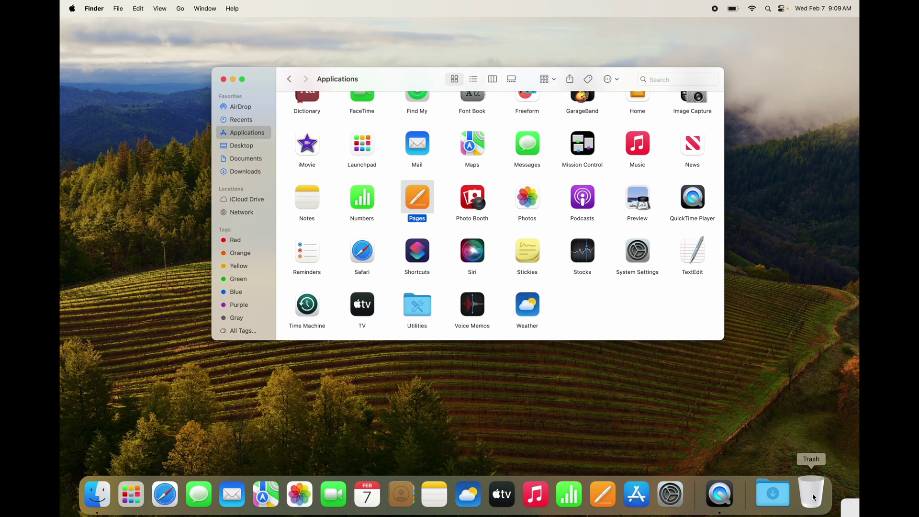
{"action": "key", "text": "super+BackSpace"}
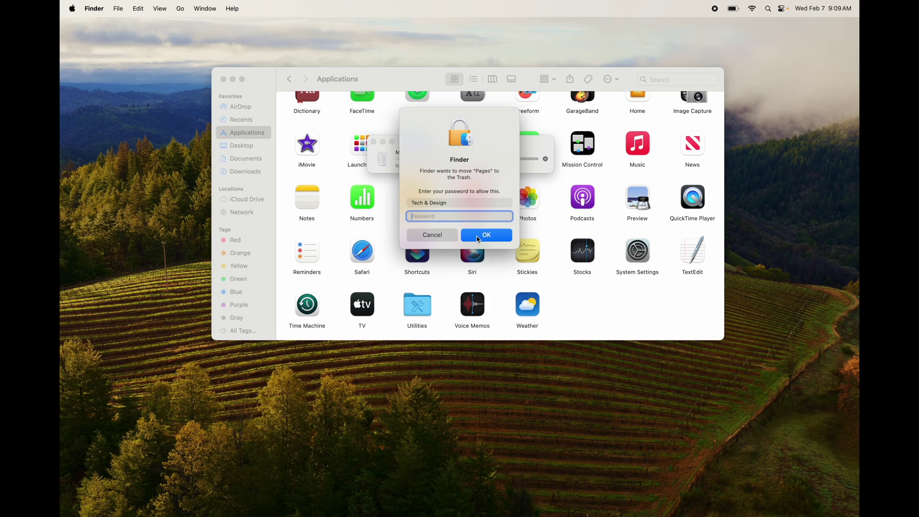
{"action": "type", "text": "••••"}
{"action": "key", "text": "Return"}
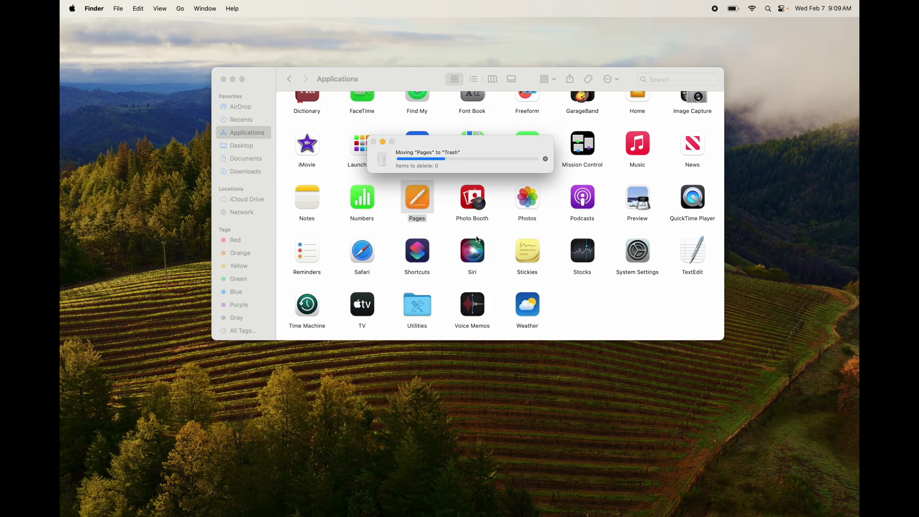
Step: Move iMovie to the Trash and authorize the deletion with the account password
{"action": "left_click", "coordinate": [308, 145]}
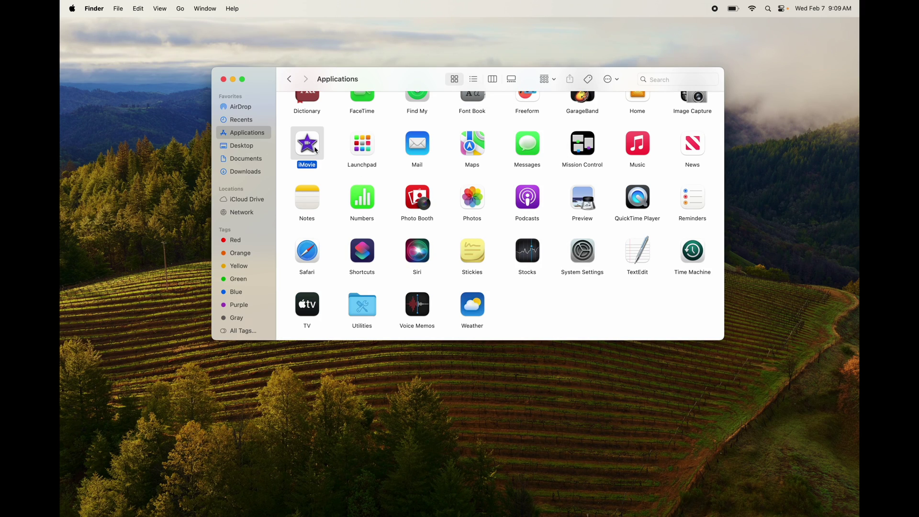
{"action": "key", "text": "super+BackSpace"}
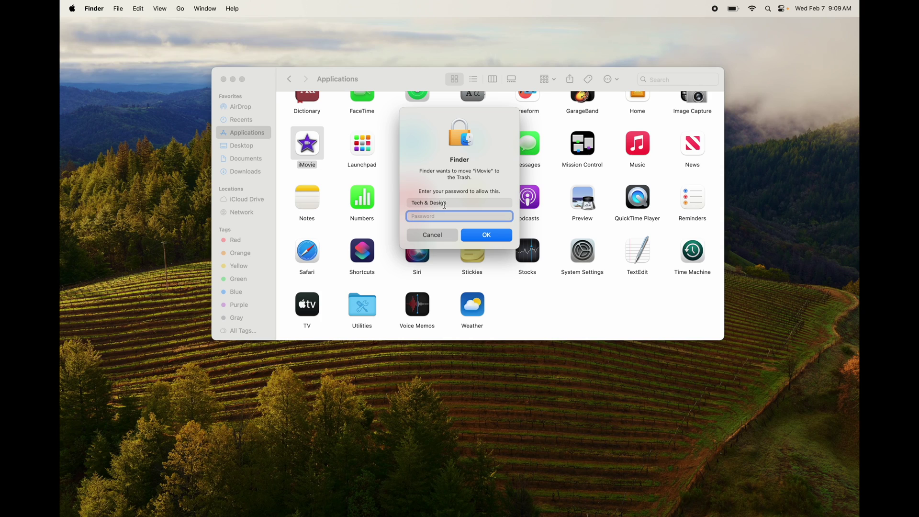
{"action": "type", "text": "••••"}
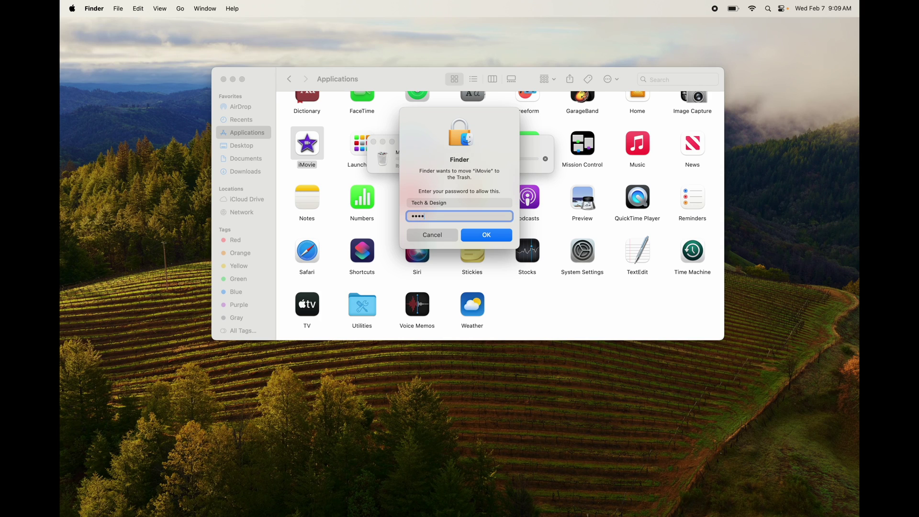
{"action": "key", "text": "Return"}
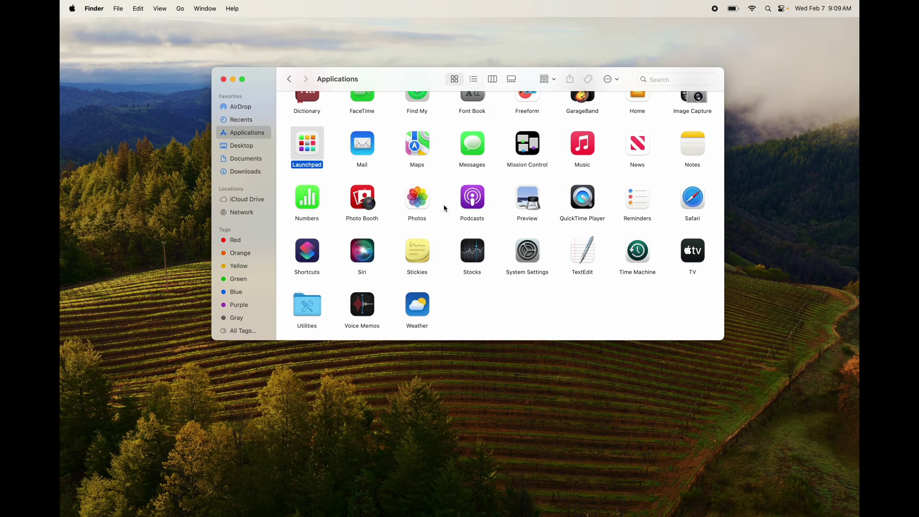
Step: Empty the Trash to permanently erase Pages and iMovie, and close the Applications window
{"action": "scroll", "coordinate": [445, 207], "scroll_direction": "up", "scroll_amount": 3}
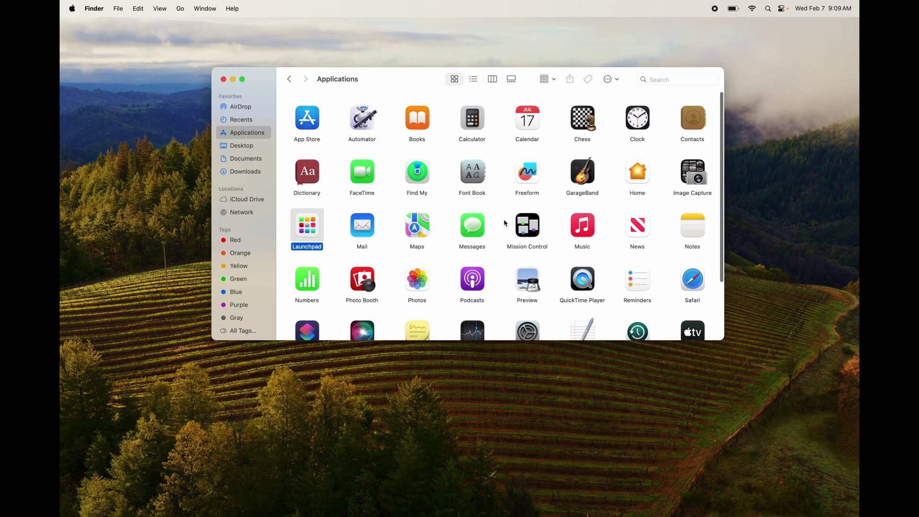
{"action": "mouse_move", "coordinate": [695, 516]}
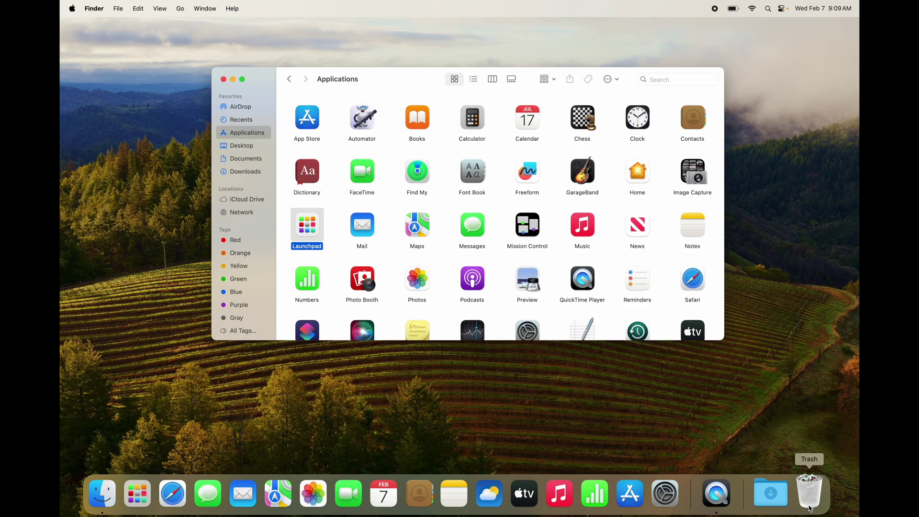
{"action": "right_click", "coordinate": [810, 508]}
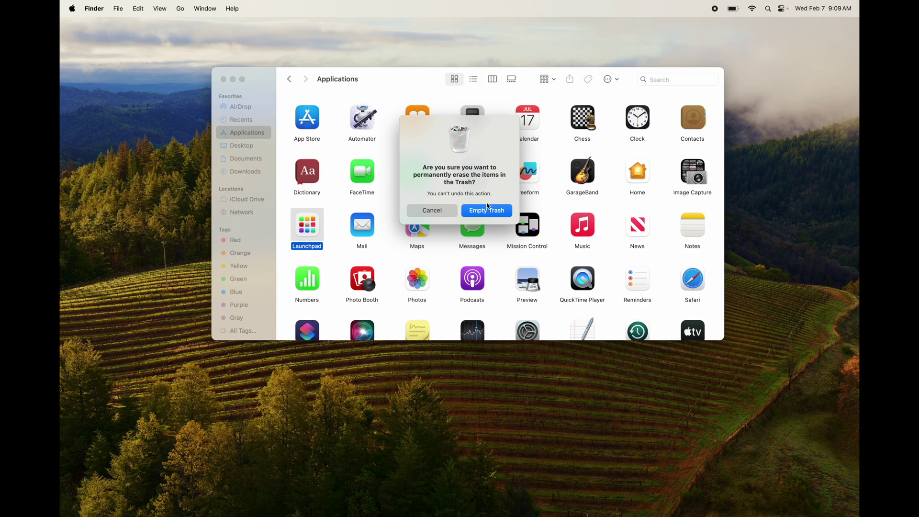
{"action": "left_click", "coordinate": [483, 211]}
{"action": "left_click", "coordinate": [223, 79]}
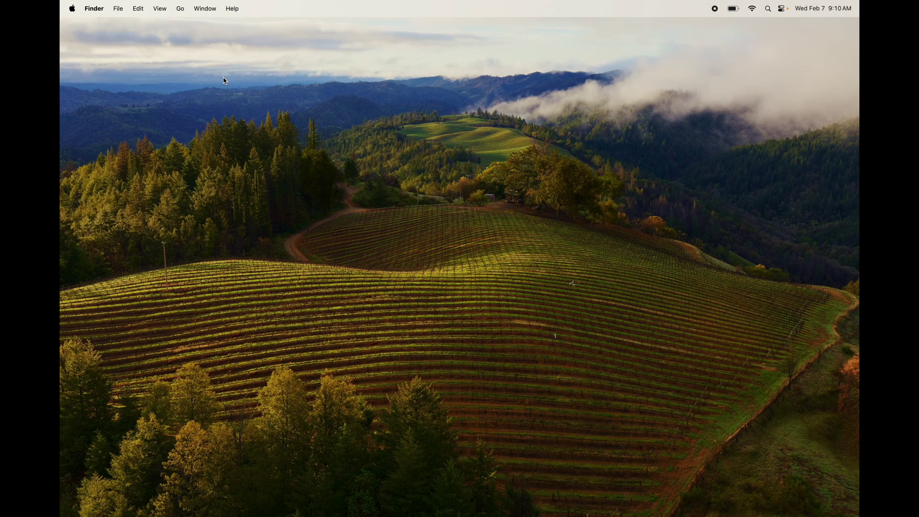
Step: Switch to System Settings, search for "wallpa" and open the settings for changing the wallpaper
{"action": "right_click", "coordinate": [450, 190]}
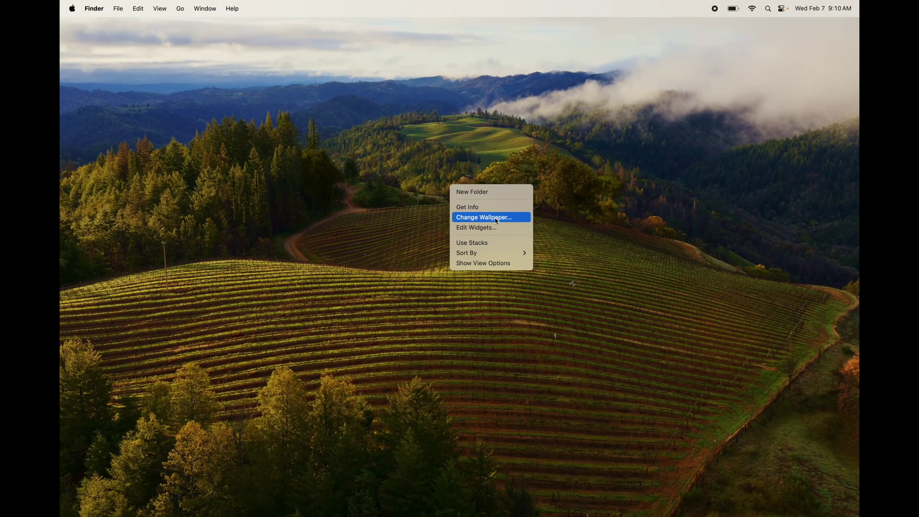
{"action": "left_click", "coordinate": [555, 339]}
{"action": "mouse_move", "coordinate": [601, 497]}
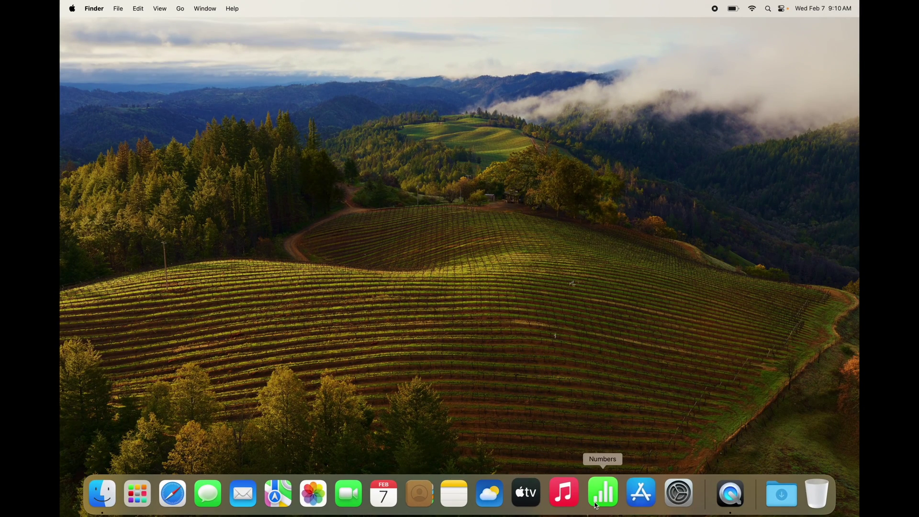
{"action": "left_click", "coordinate": [672, 492]}
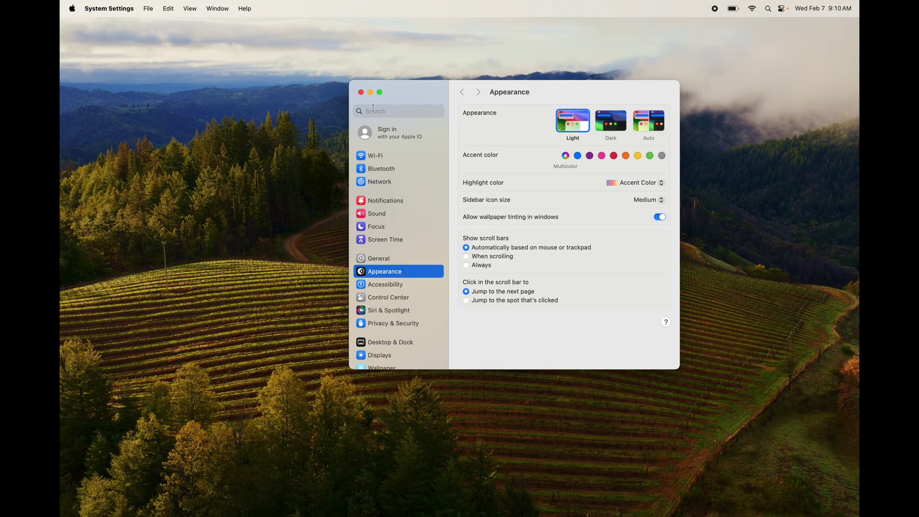
{"action": "left_click", "coordinate": [374, 110]}
{"action": "type", "text": "wallpa"}
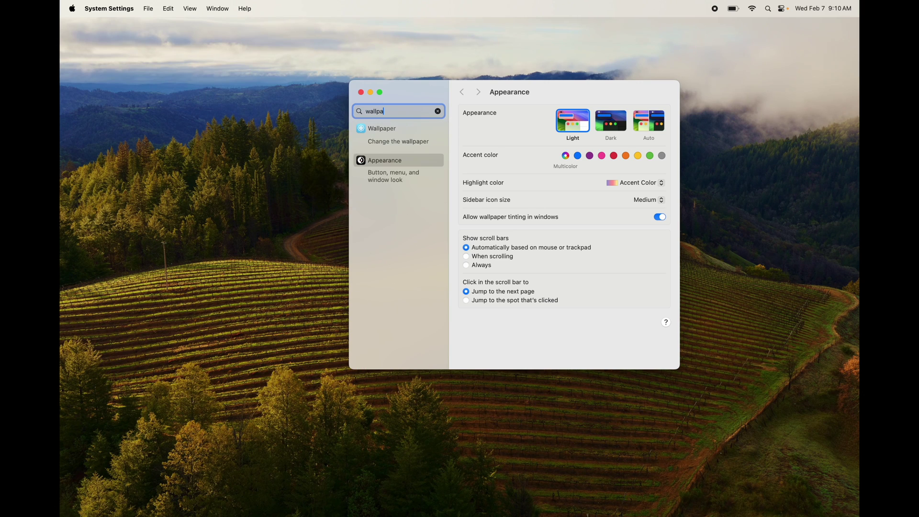
{"action": "left_click", "coordinate": [375, 140]}
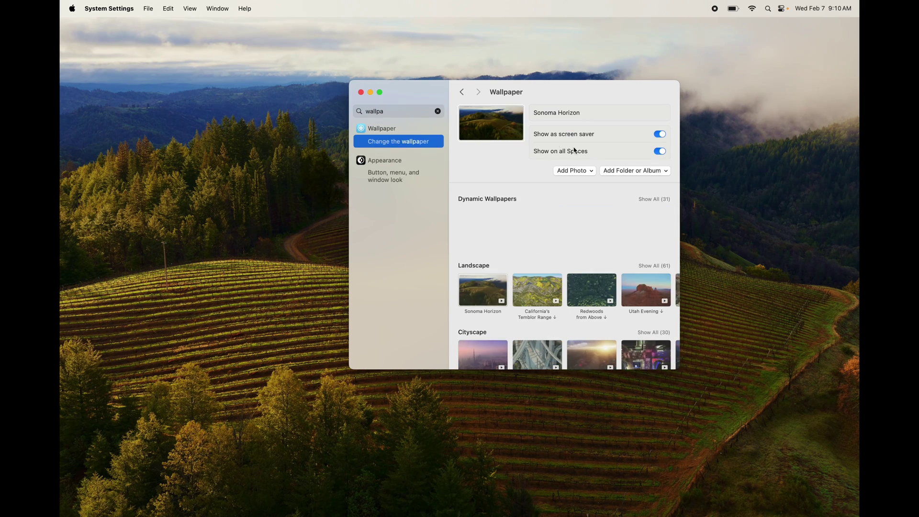
Step: Move the settings window aside and set the desktop wallpaper to the dynamic Sonoma wallpaper
{"action": "left_click_drag", "start_coordinate": [423, 96], "coordinate": [356, 99]}
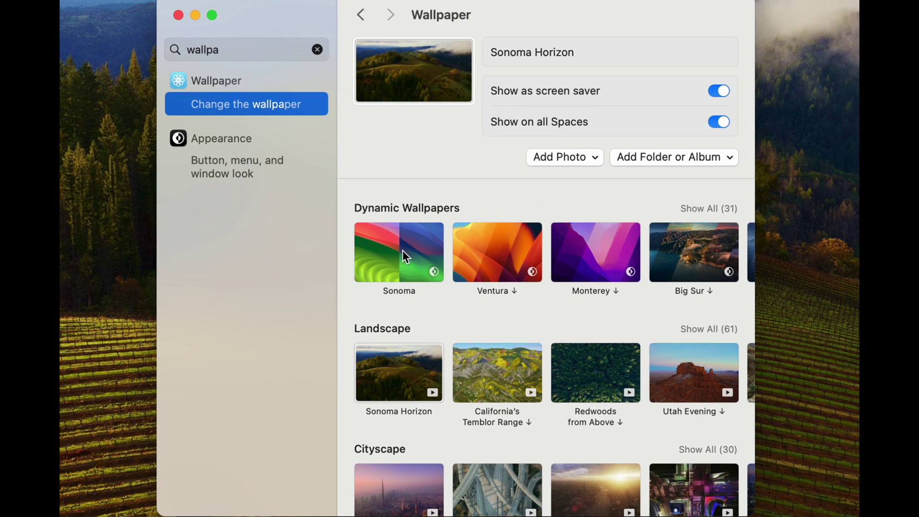
{"action": "left_click", "coordinate": [402, 251]}
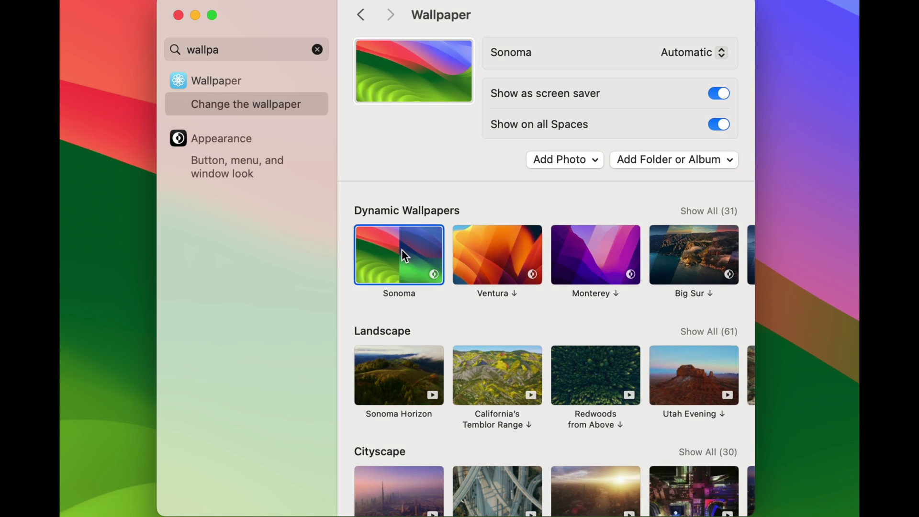
Step: Try out the Big Sur, Redwoods from Above, California's Temblor Range and Sonoma Horizon wallpapers one after another
{"action": "left_click", "coordinate": [688, 259]}
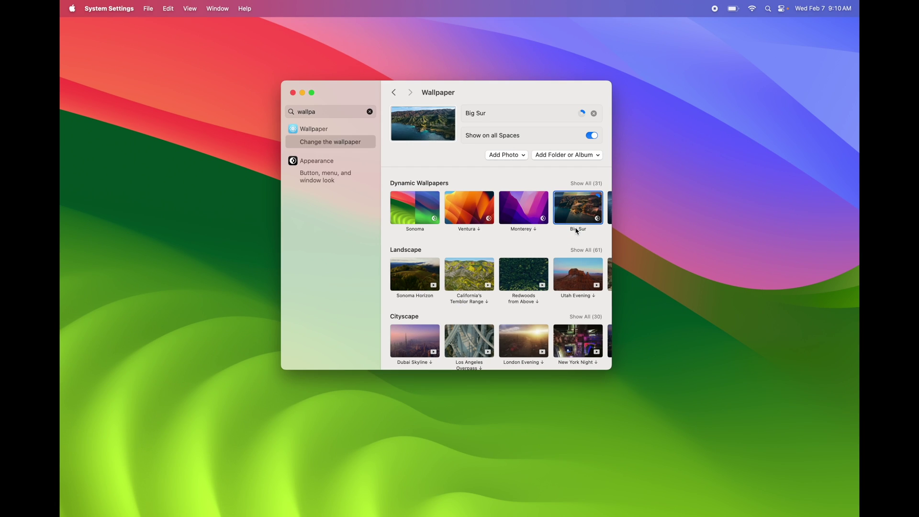
{"action": "left_click", "coordinate": [523, 280]}
{"action": "left_click", "coordinate": [468, 288]}
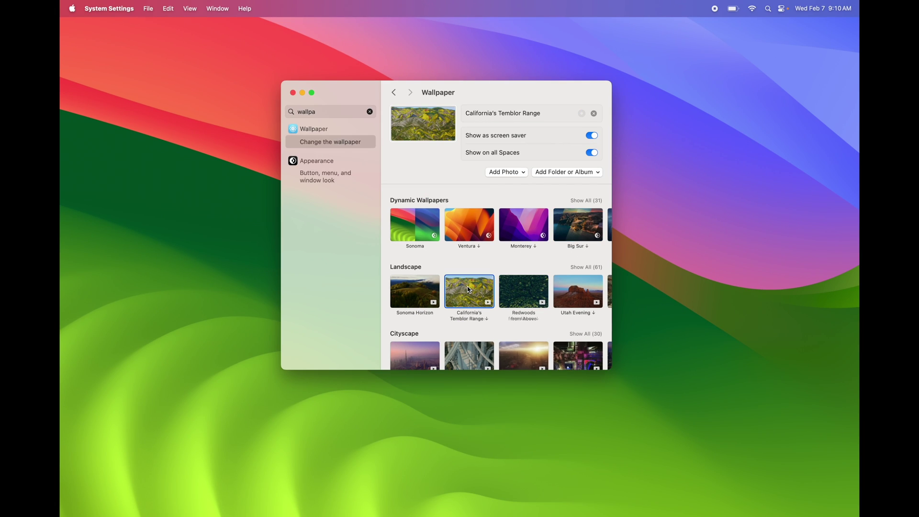
{"action": "left_click", "coordinate": [421, 289]}
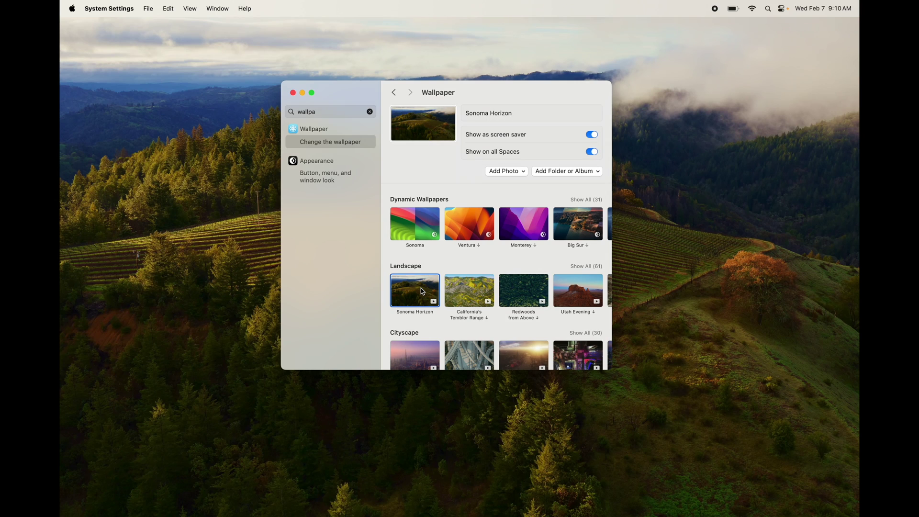
Step: Set the wallpaper back to the dynamic Sonoma, browse the other wallpaper categories and close the settings window
{"action": "left_click", "coordinate": [421, 235]}
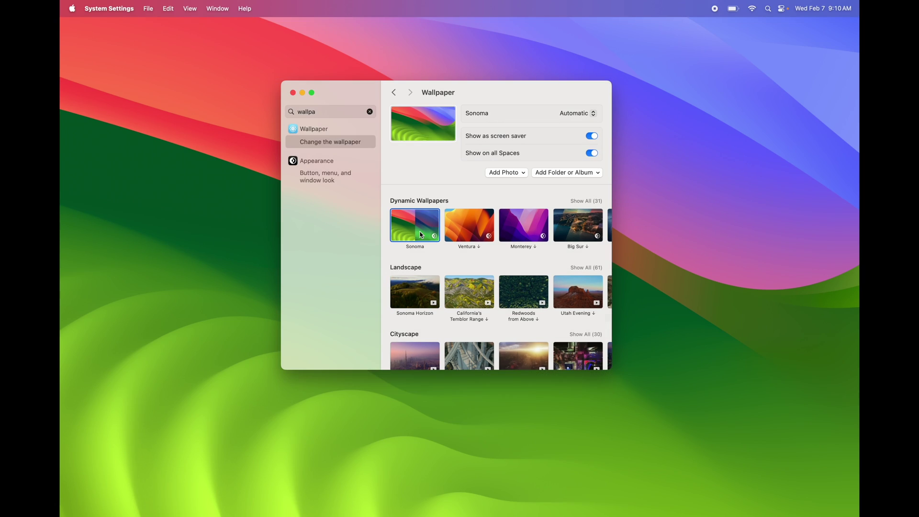
{"action": "scroll", "coordinate": [498, 287], "scroll_direction": "down", "scroll_amount": 15}
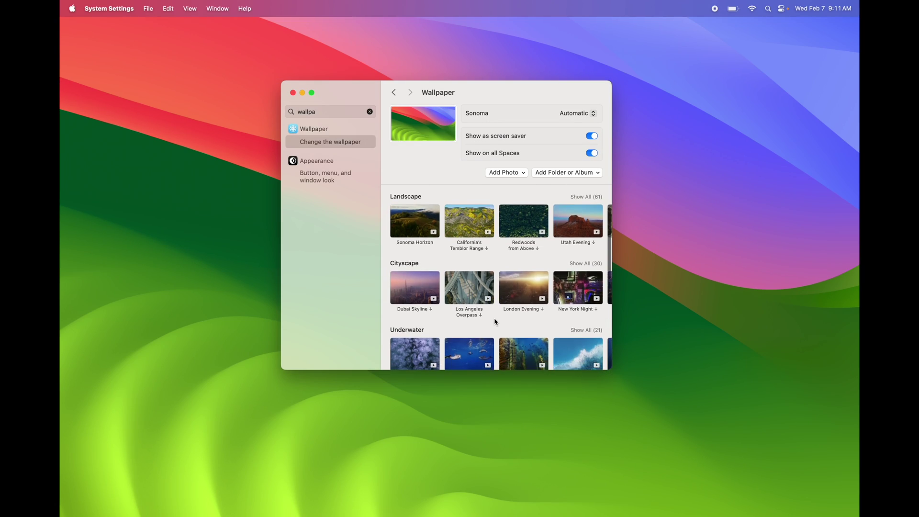
{"action": "scroll", "coordinate": [495, 322], "scroll_direction": "up", "scroll_amount": 15}
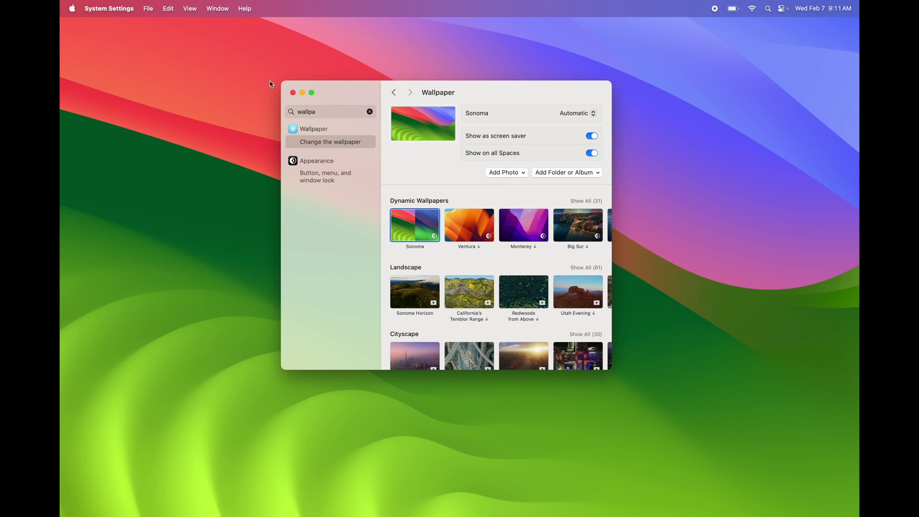
{"action": "left_click", "coordinate": [293, 94]}
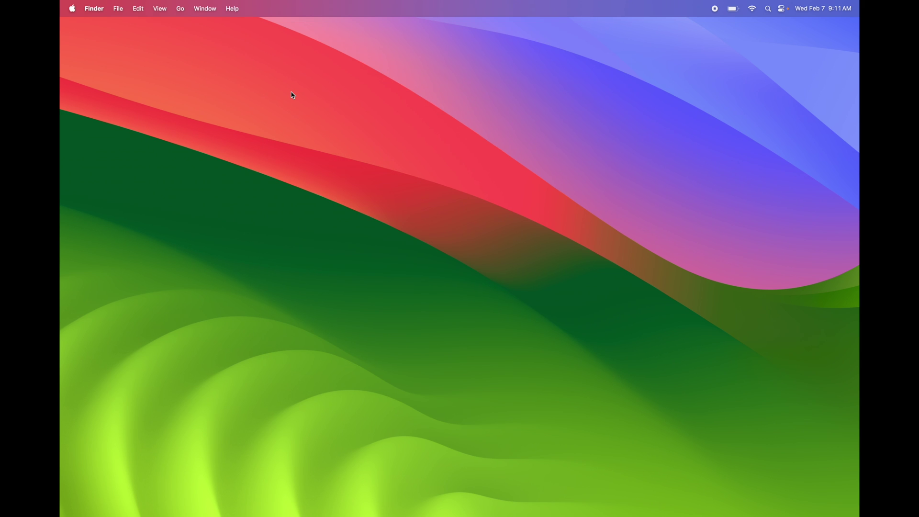